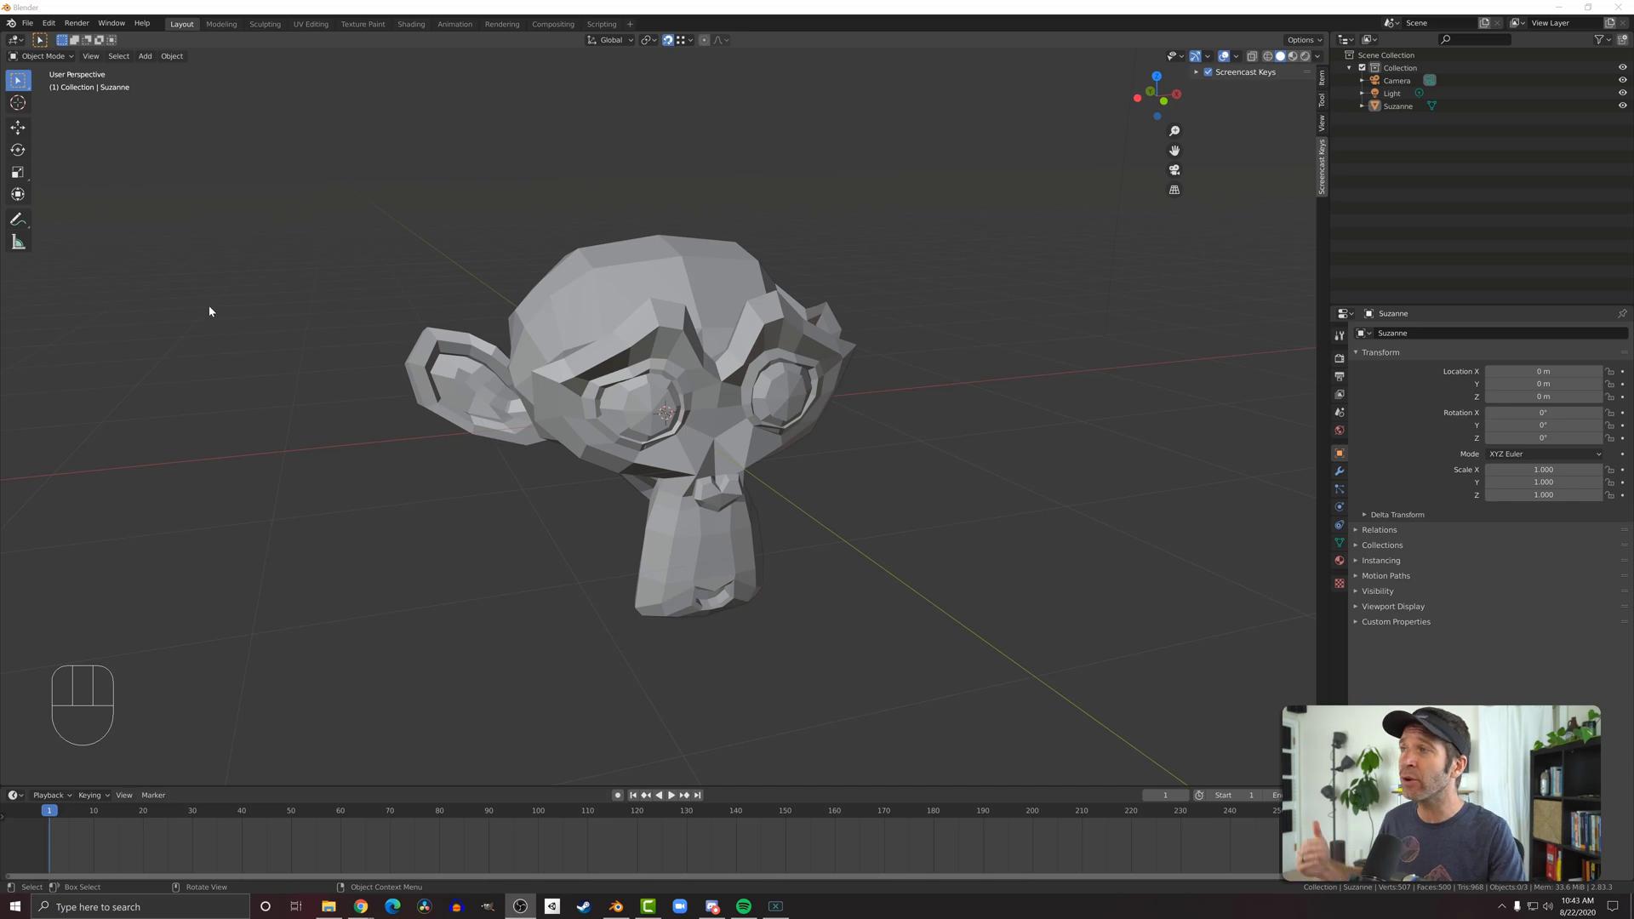
Step: Switch the main area to the Video Sequencer, then back to the 3D Viewport
{"action": "left_click", "coordinate": [17, 40]}
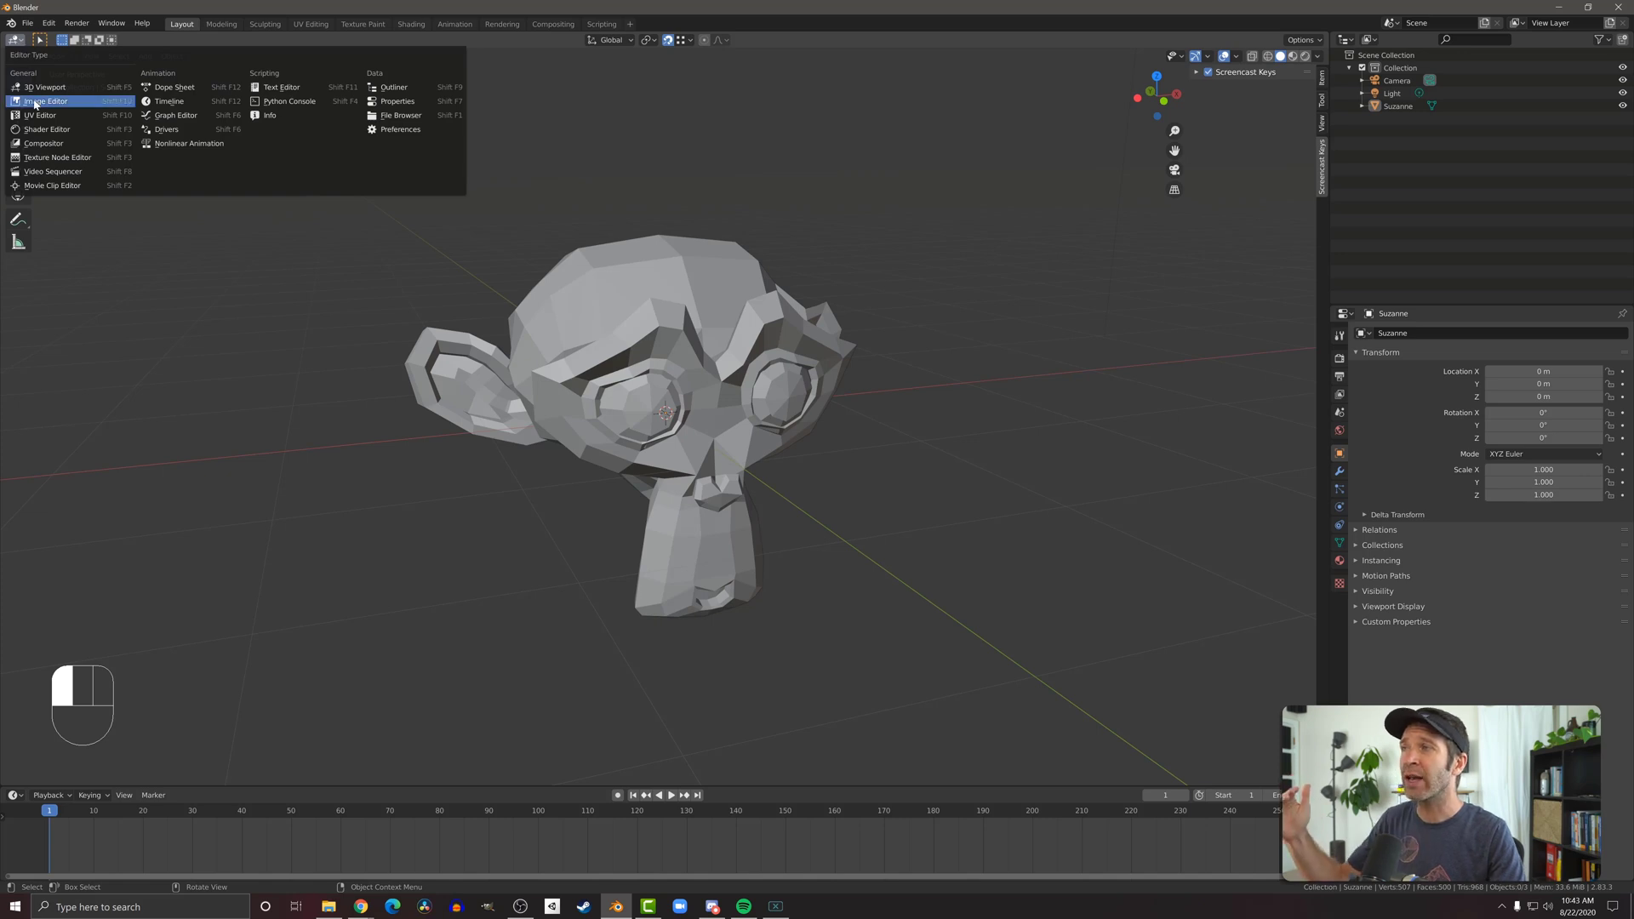
{"action": "left_click", "coordinate": [89, 176]}
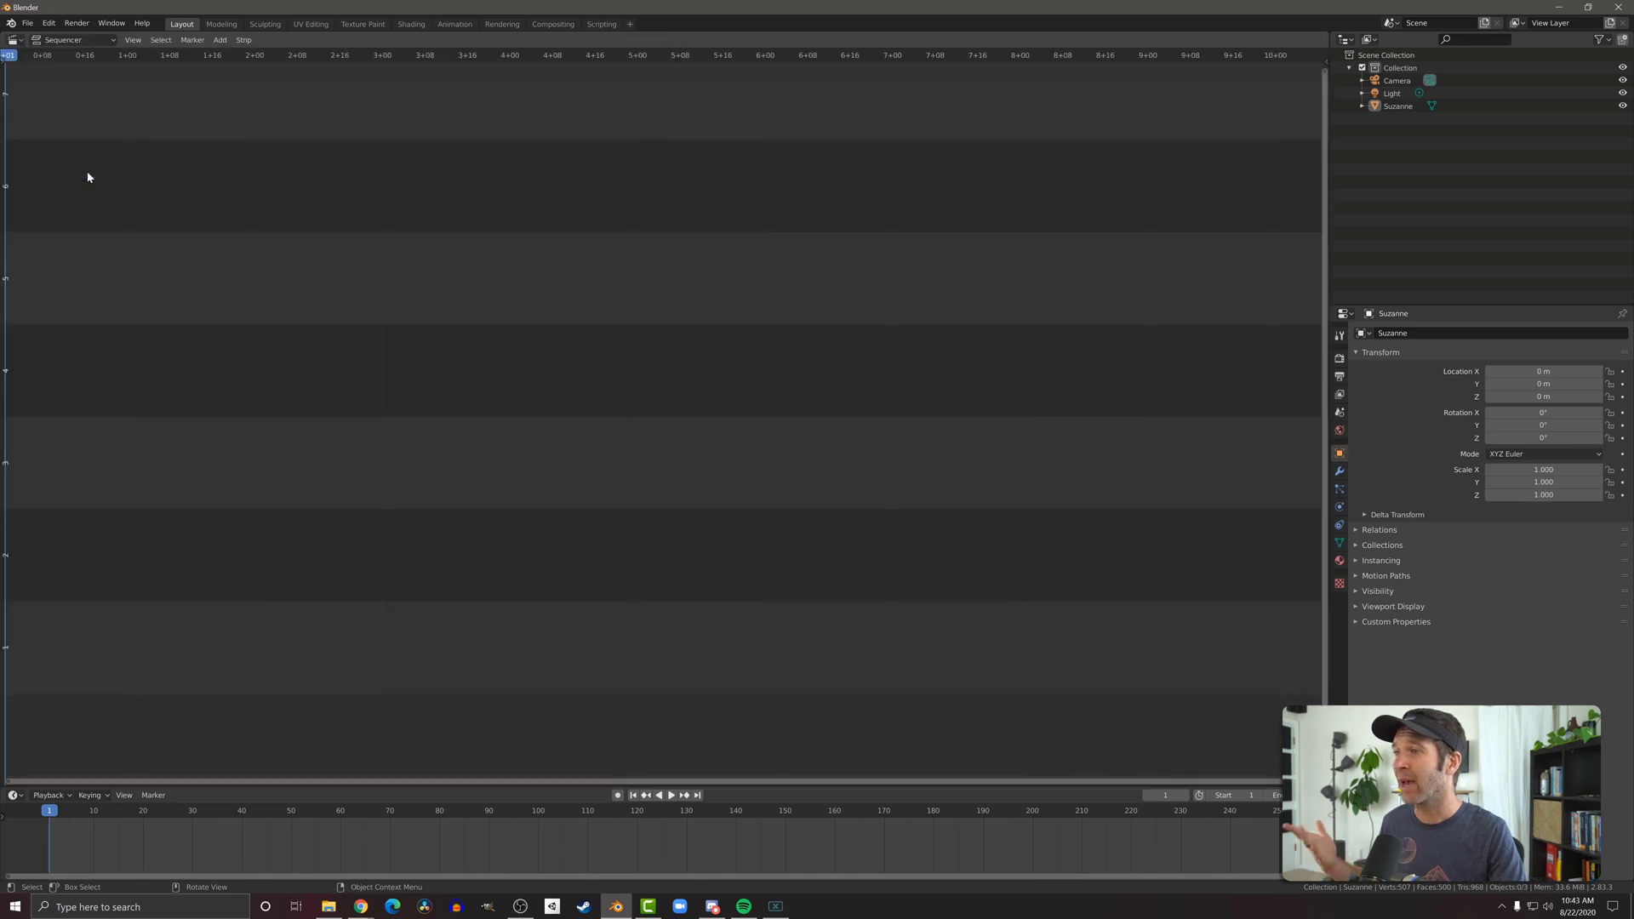
{"action": "left_click", "coordinate": [16, 40]}
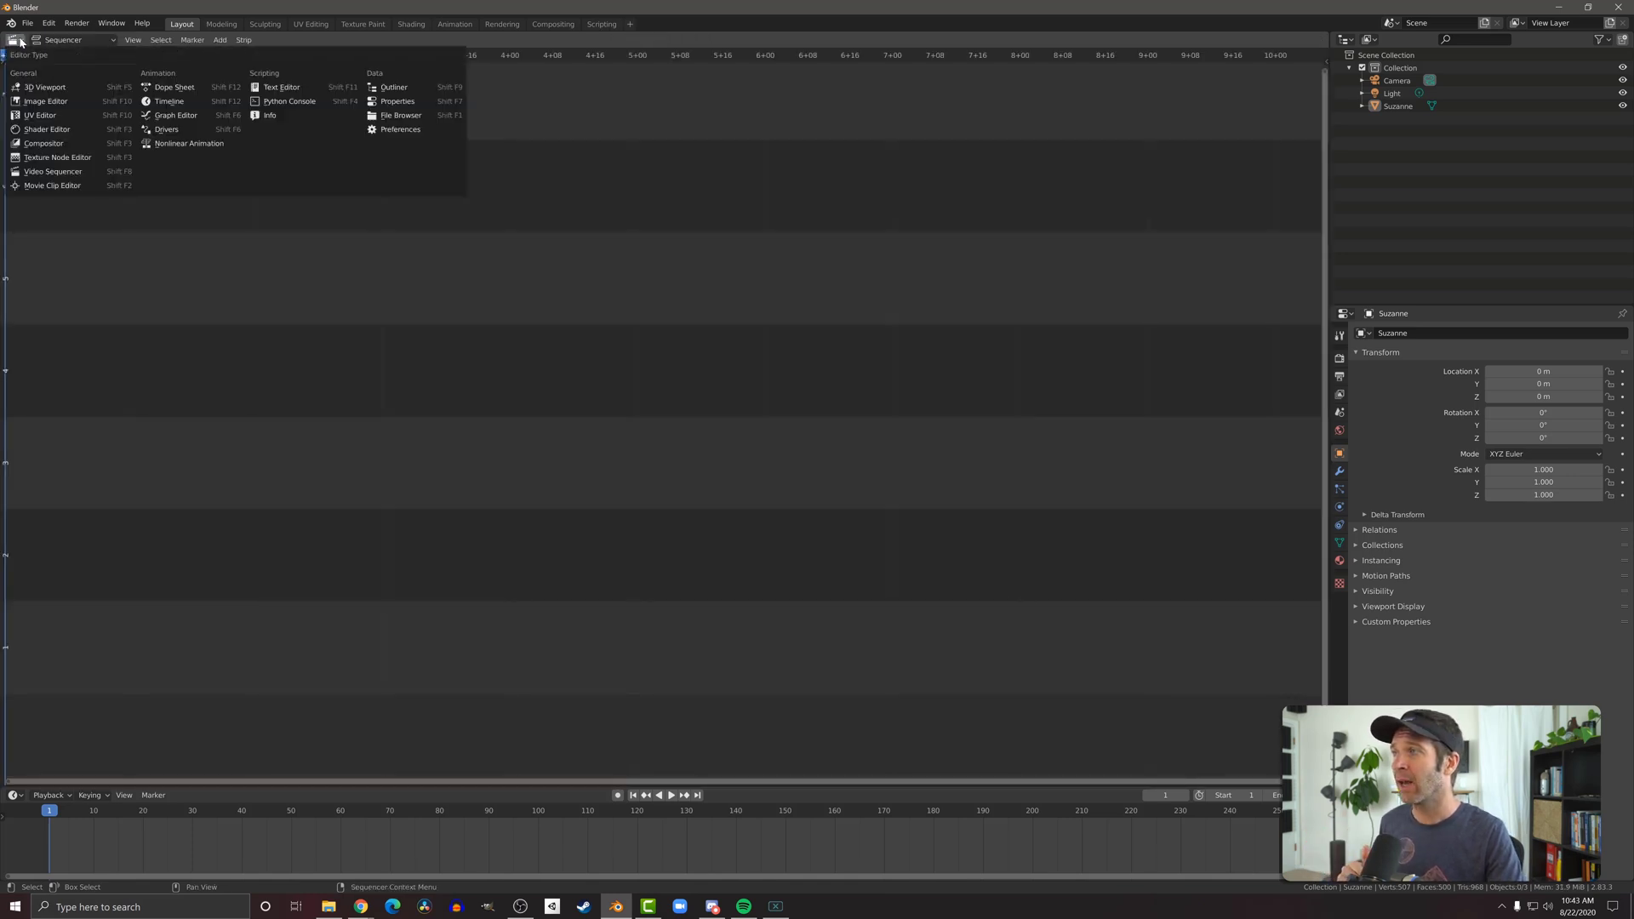
{"action": "left_click", "coordinate": [33, 87]}
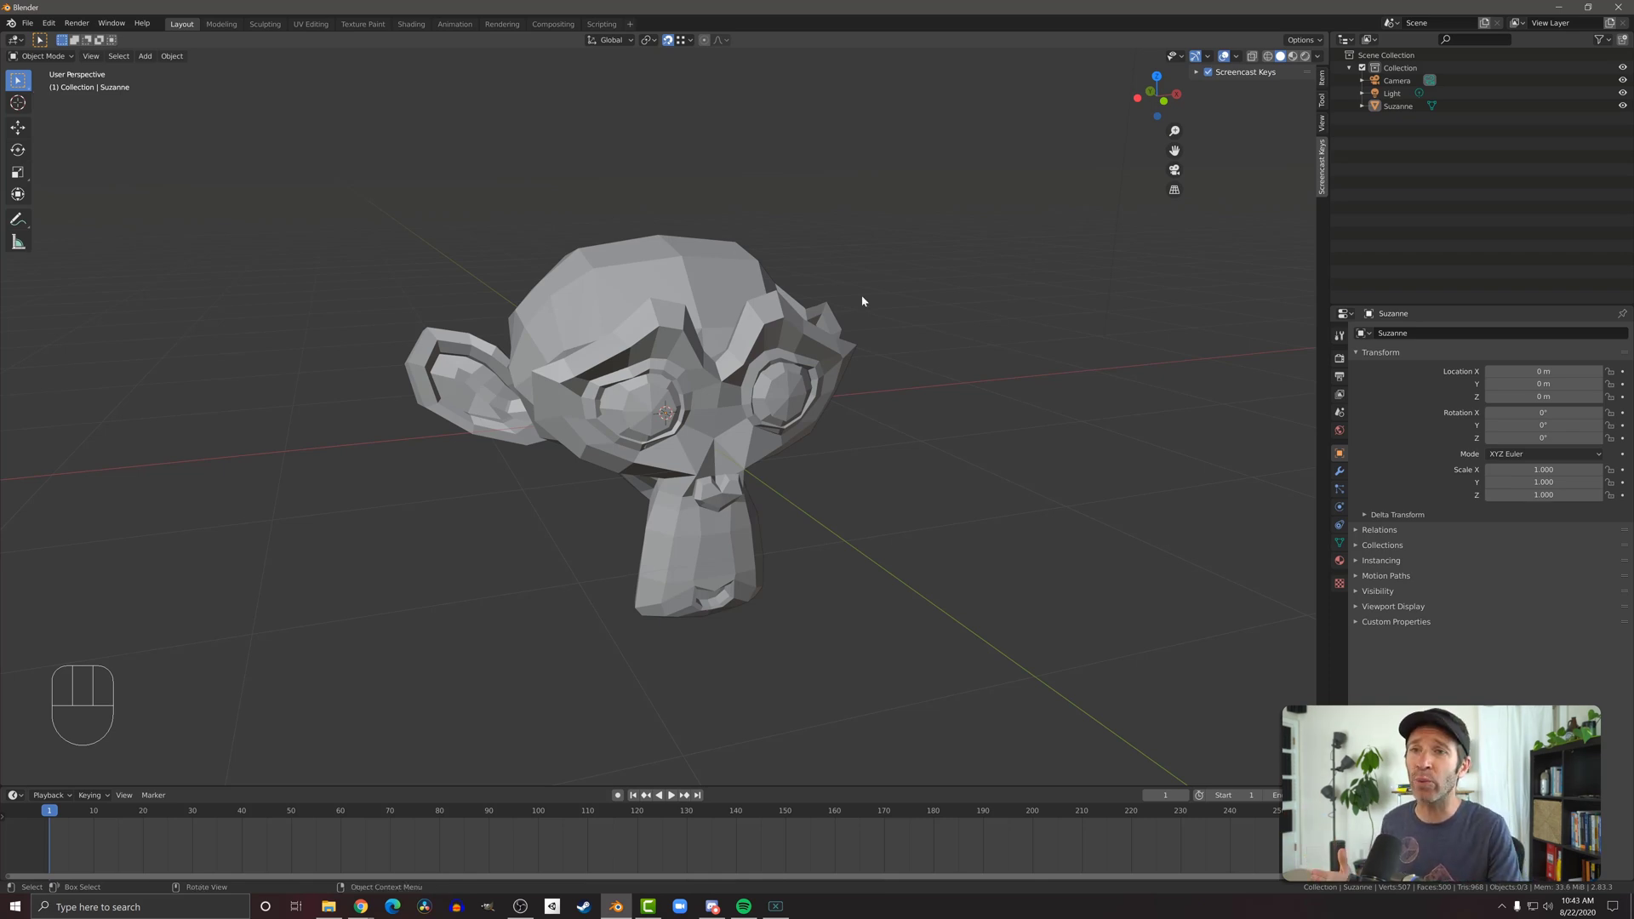
Step: Split the 3D Viewport horizontally at mid-height into top and bottom views
{"action": "right_click", "coordinate": [1329, 396]}
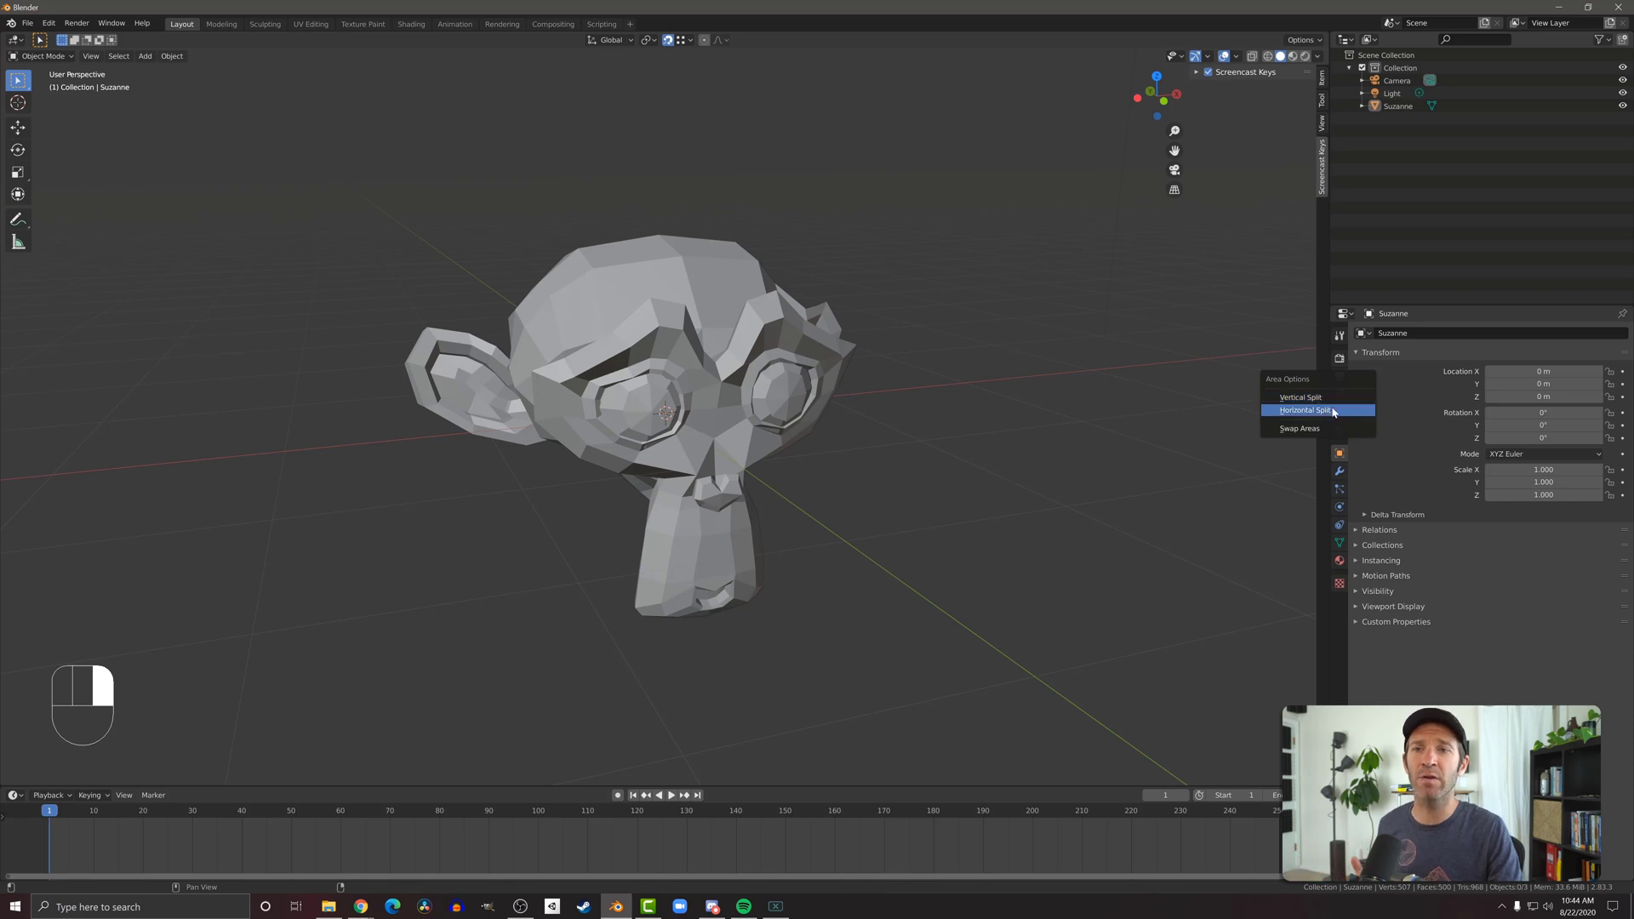
{"action": "left_click", "coordinate": [1333, 411]}
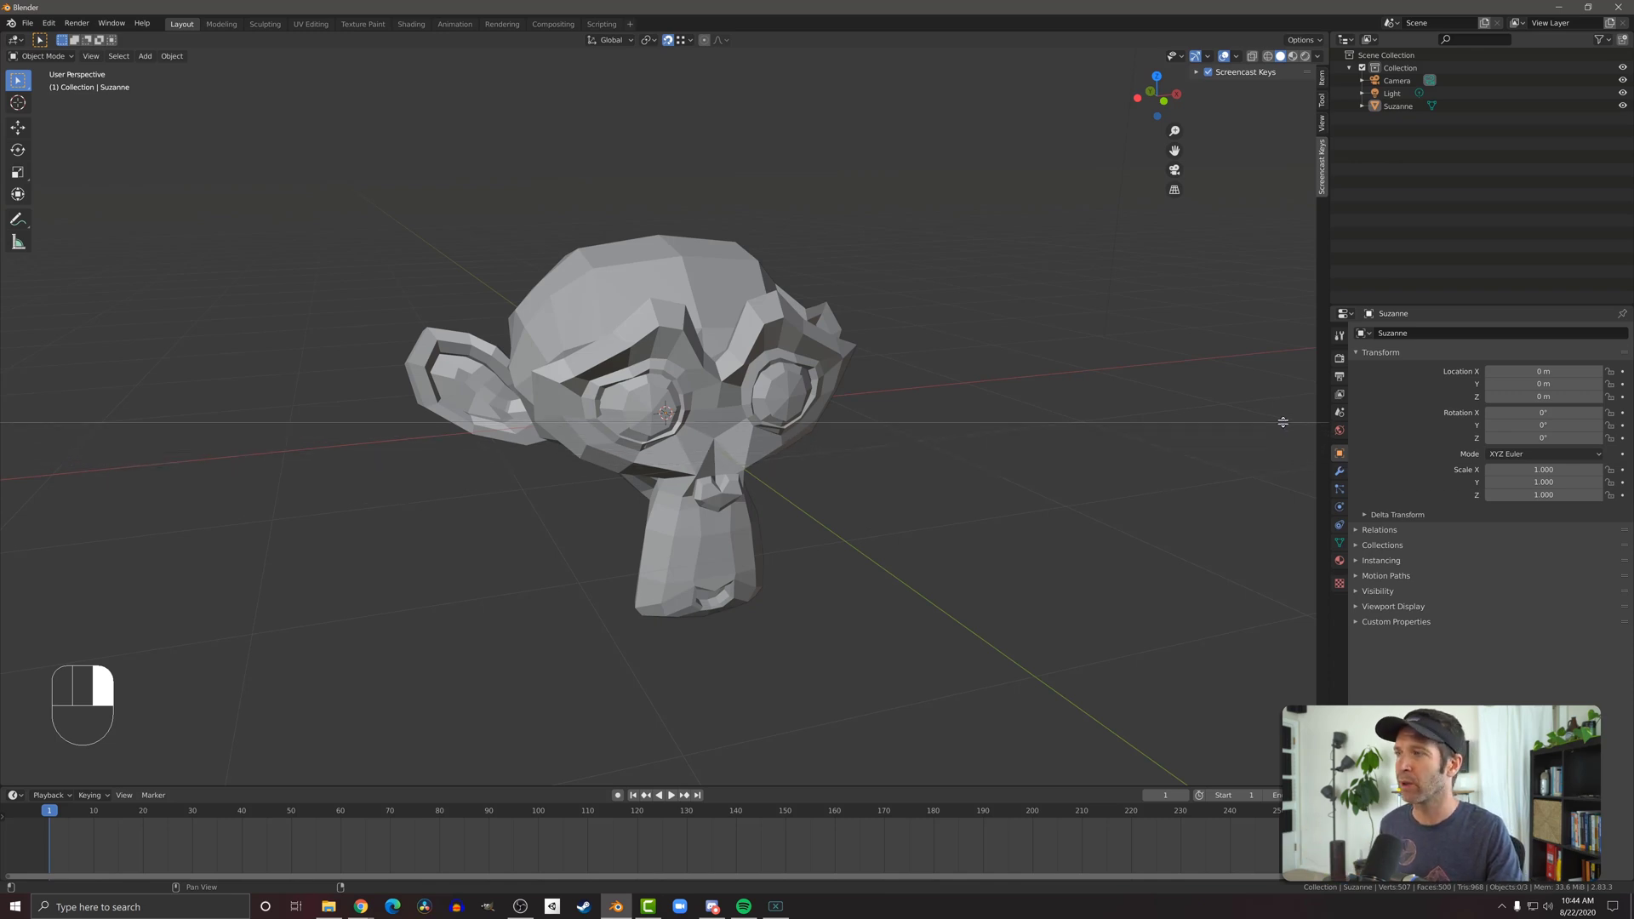
{"action": "left_click", "coordinate": [1282, 423]}
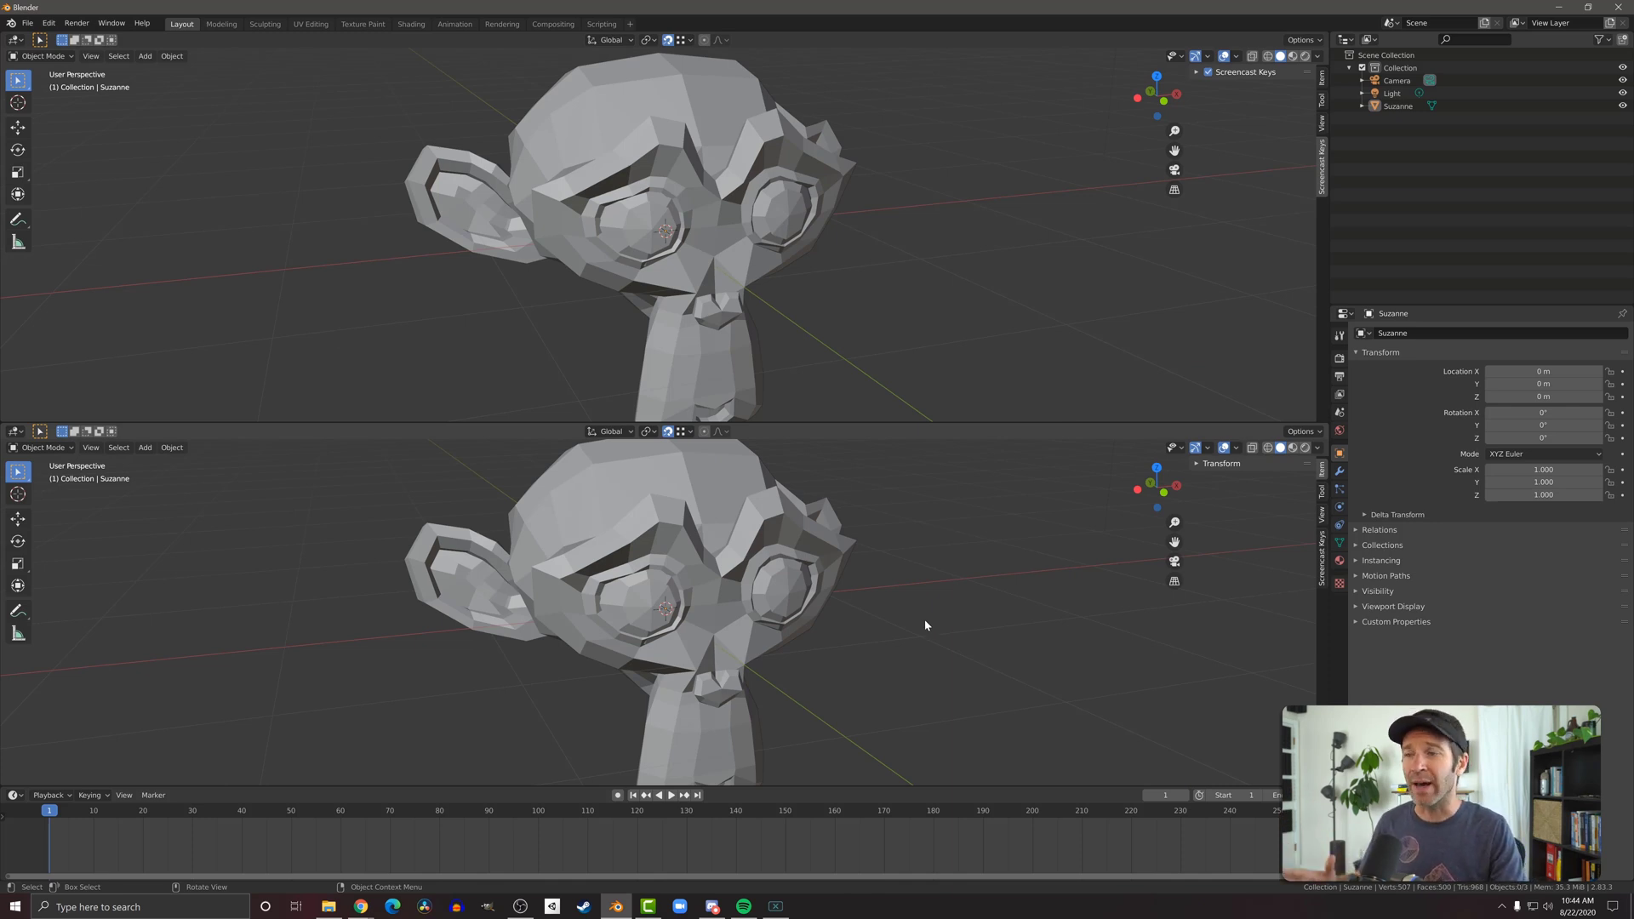
Step: Set the lower view to front (numpad 1) and the upper view to right (numpad 3)
{"action": "key", "text": "KP_1"}
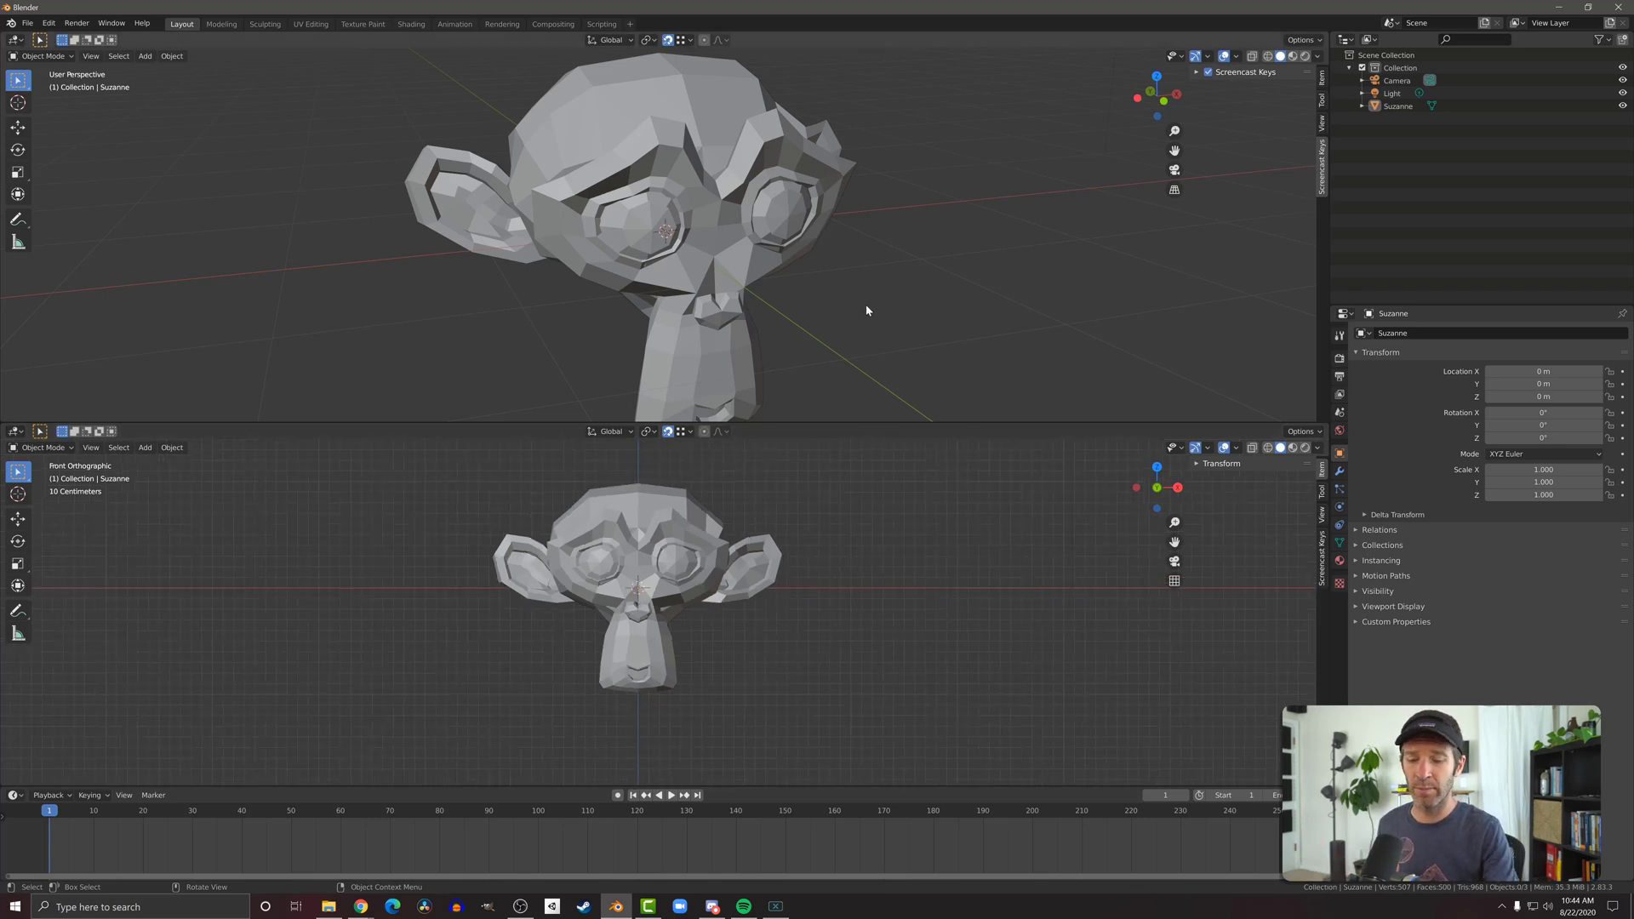
{"action": "key", "text": "KP_1"}
{"action": "key", "text": "KP_3"}
{"action": "scroll", "coordinate": [881, 309], "scroll_direction": "down", "scroll_amount": 3}
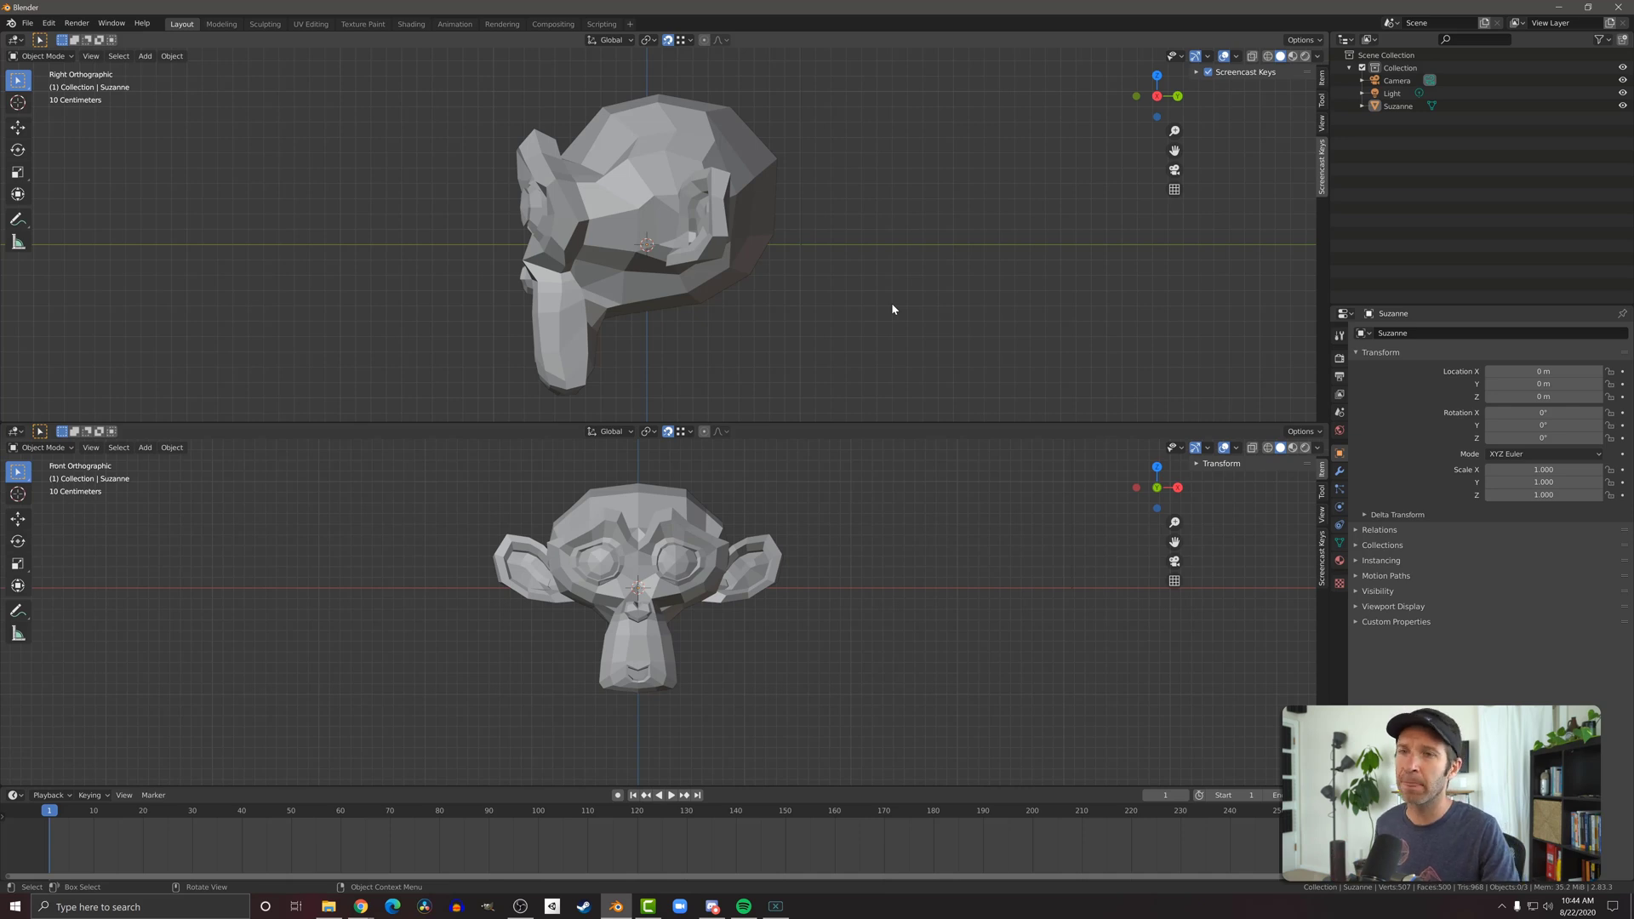
Step: Split the lower view into left and right halves and set the right half to top view (numpad 7)
{"action": "right_click", "coordinate": [1103, 422]}
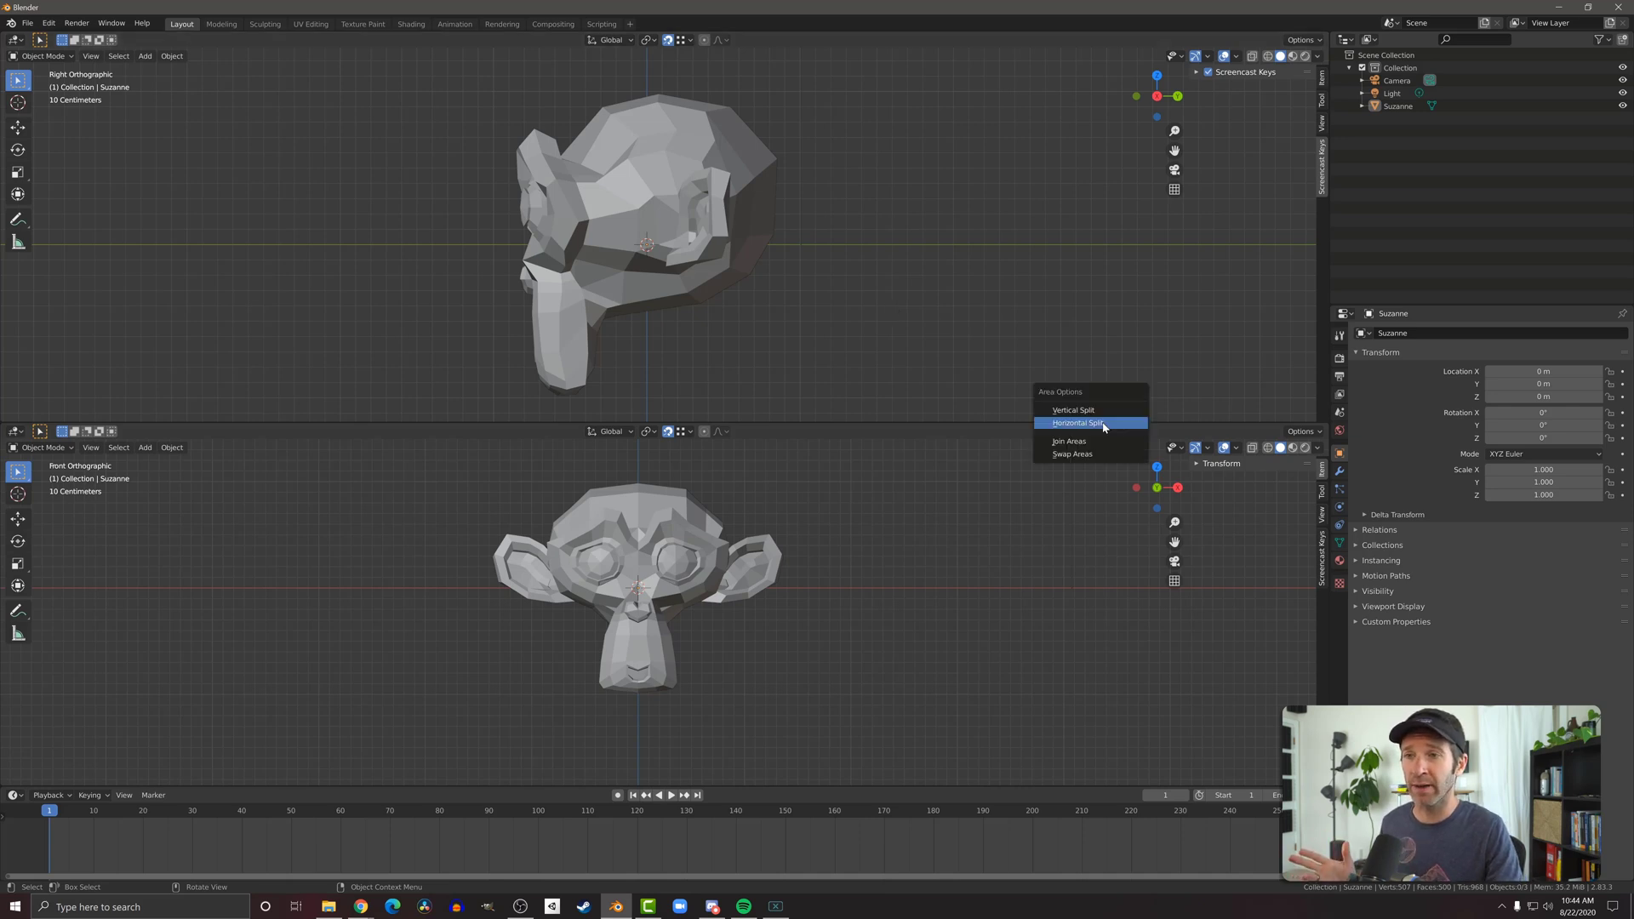
{"action": "left_click", "coordinate": [1103, 423]}
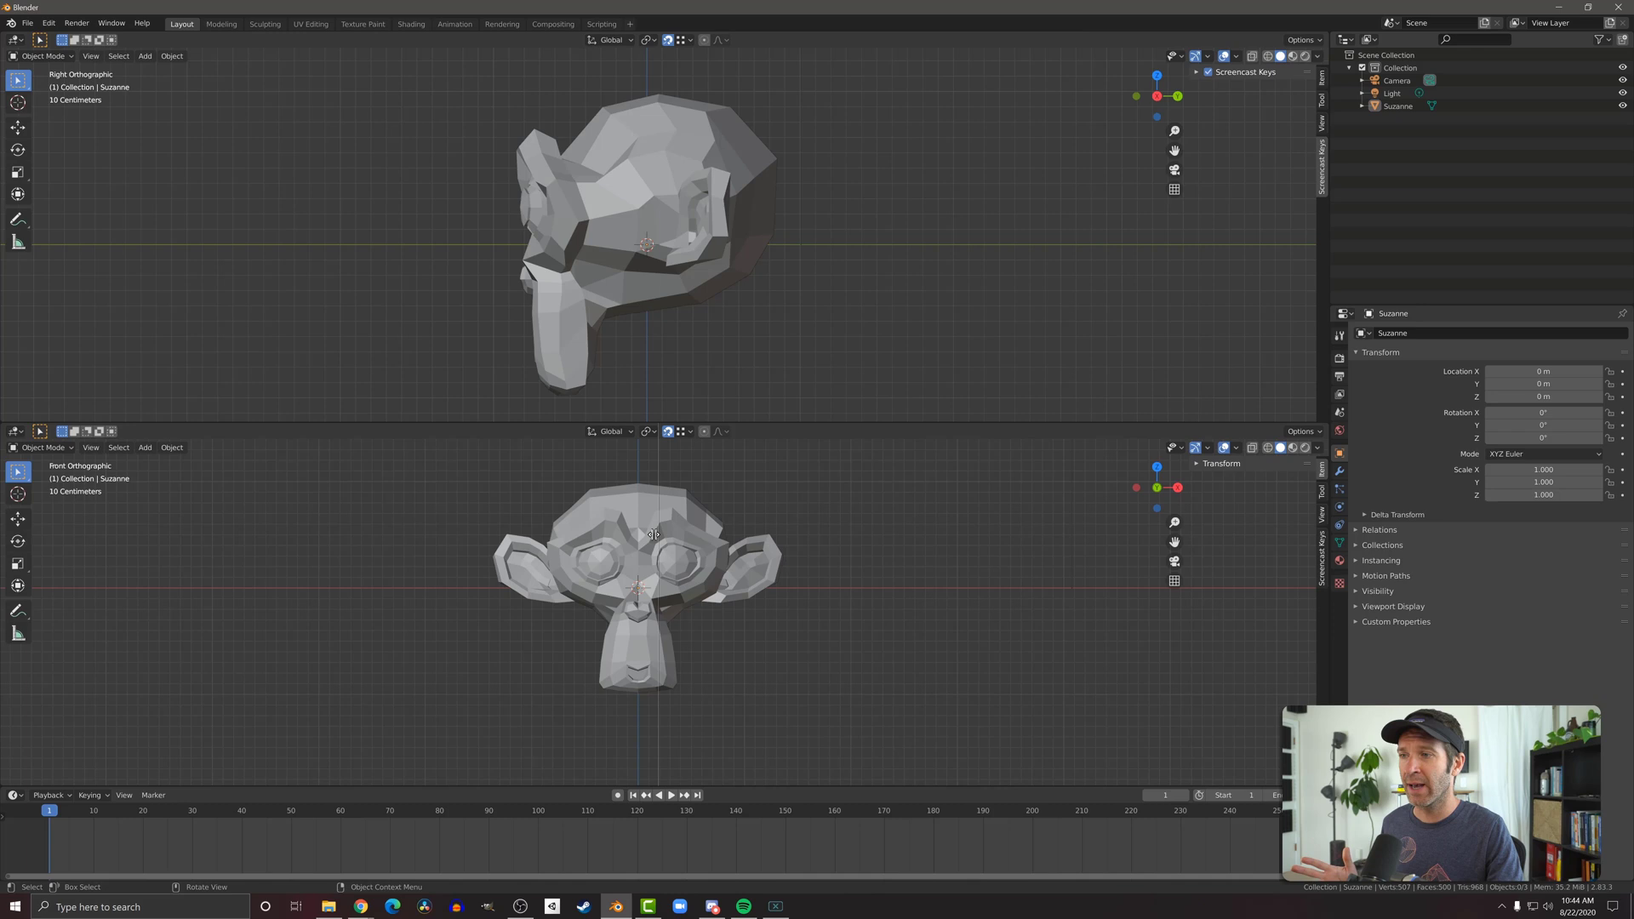
{"action": "left_click", "coordinate": [636, 536]}
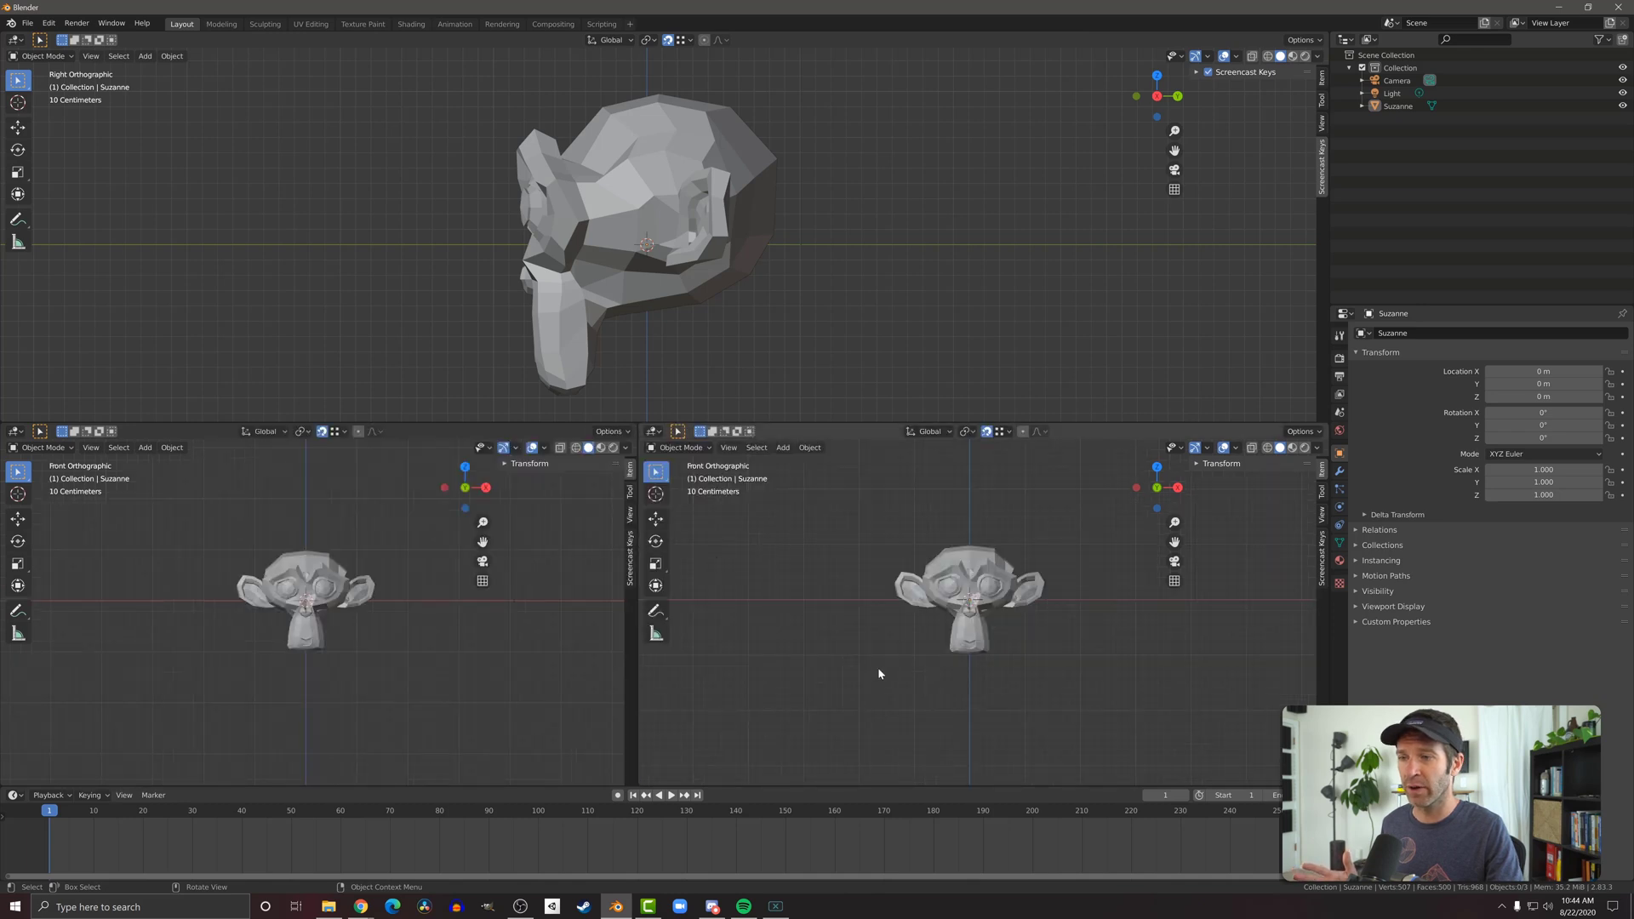
{"action": "key", "text": "KP_7"}
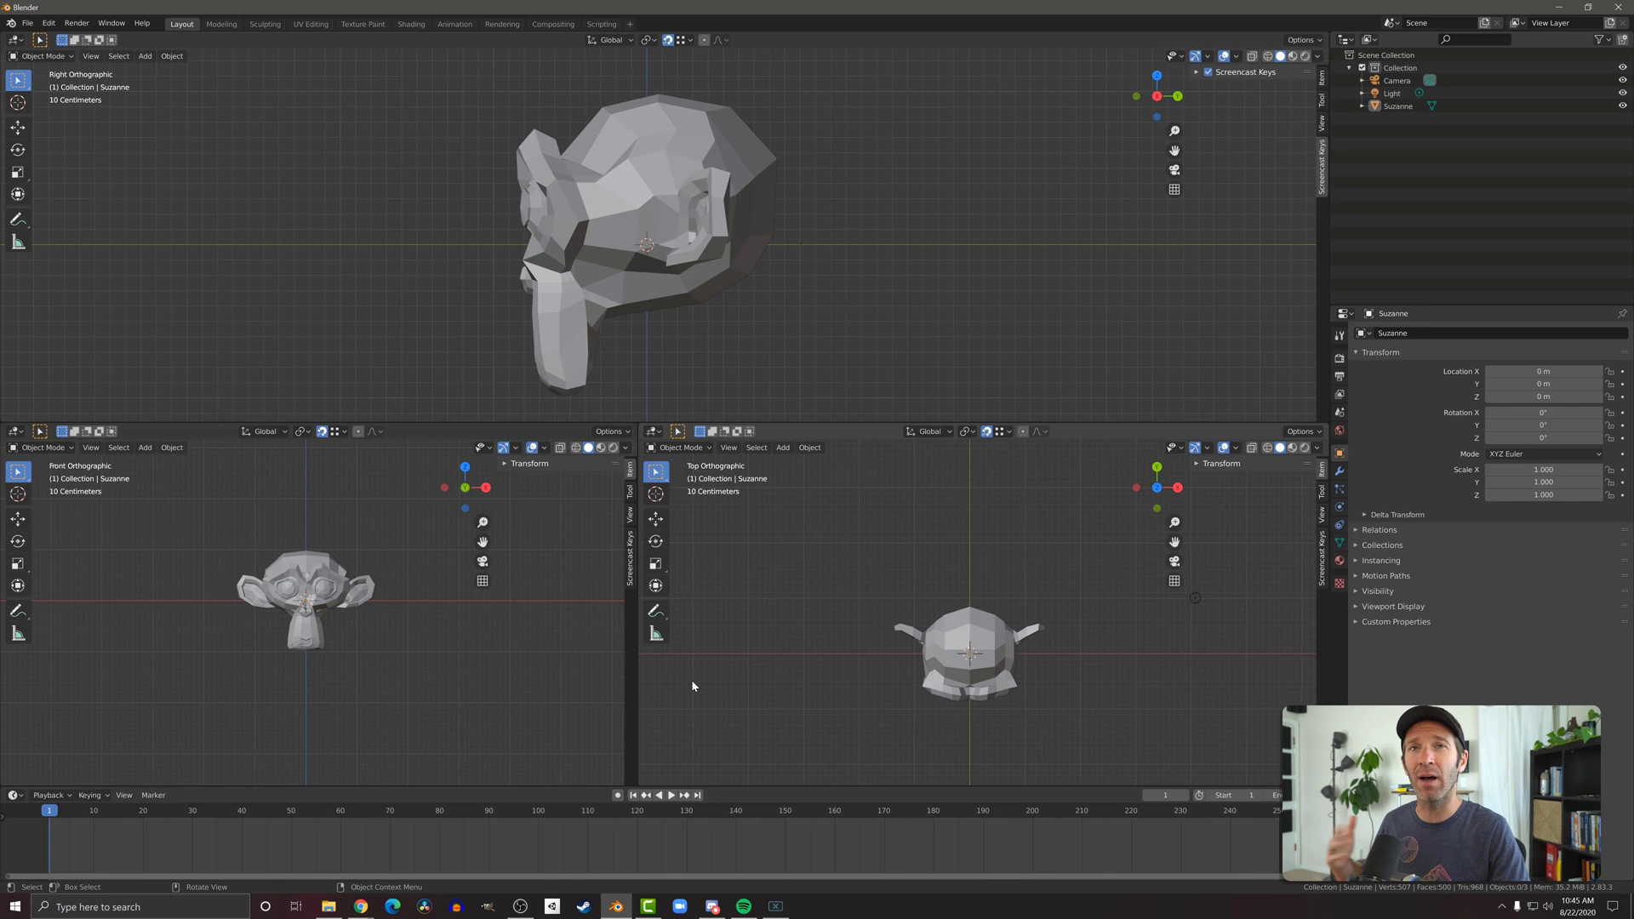
Step: Join the two lower views, then join the top and bottom views into one front view
{"action": "right_click", "coordinate": [637, 679]}
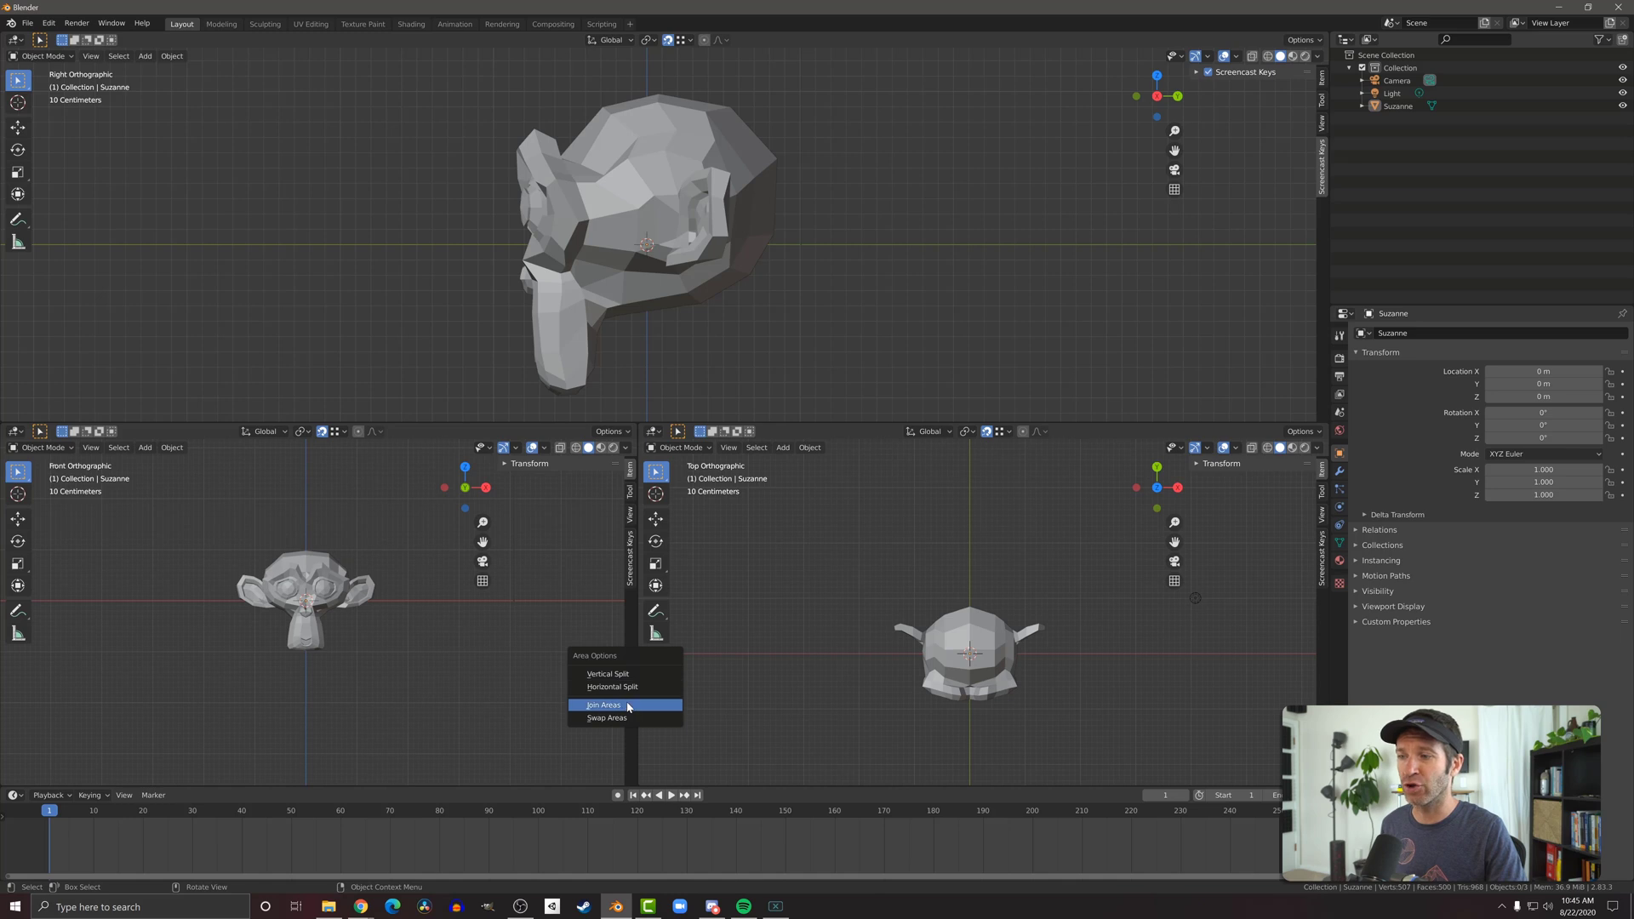
{"action": "left_click", "coordinate": [628, 705]}
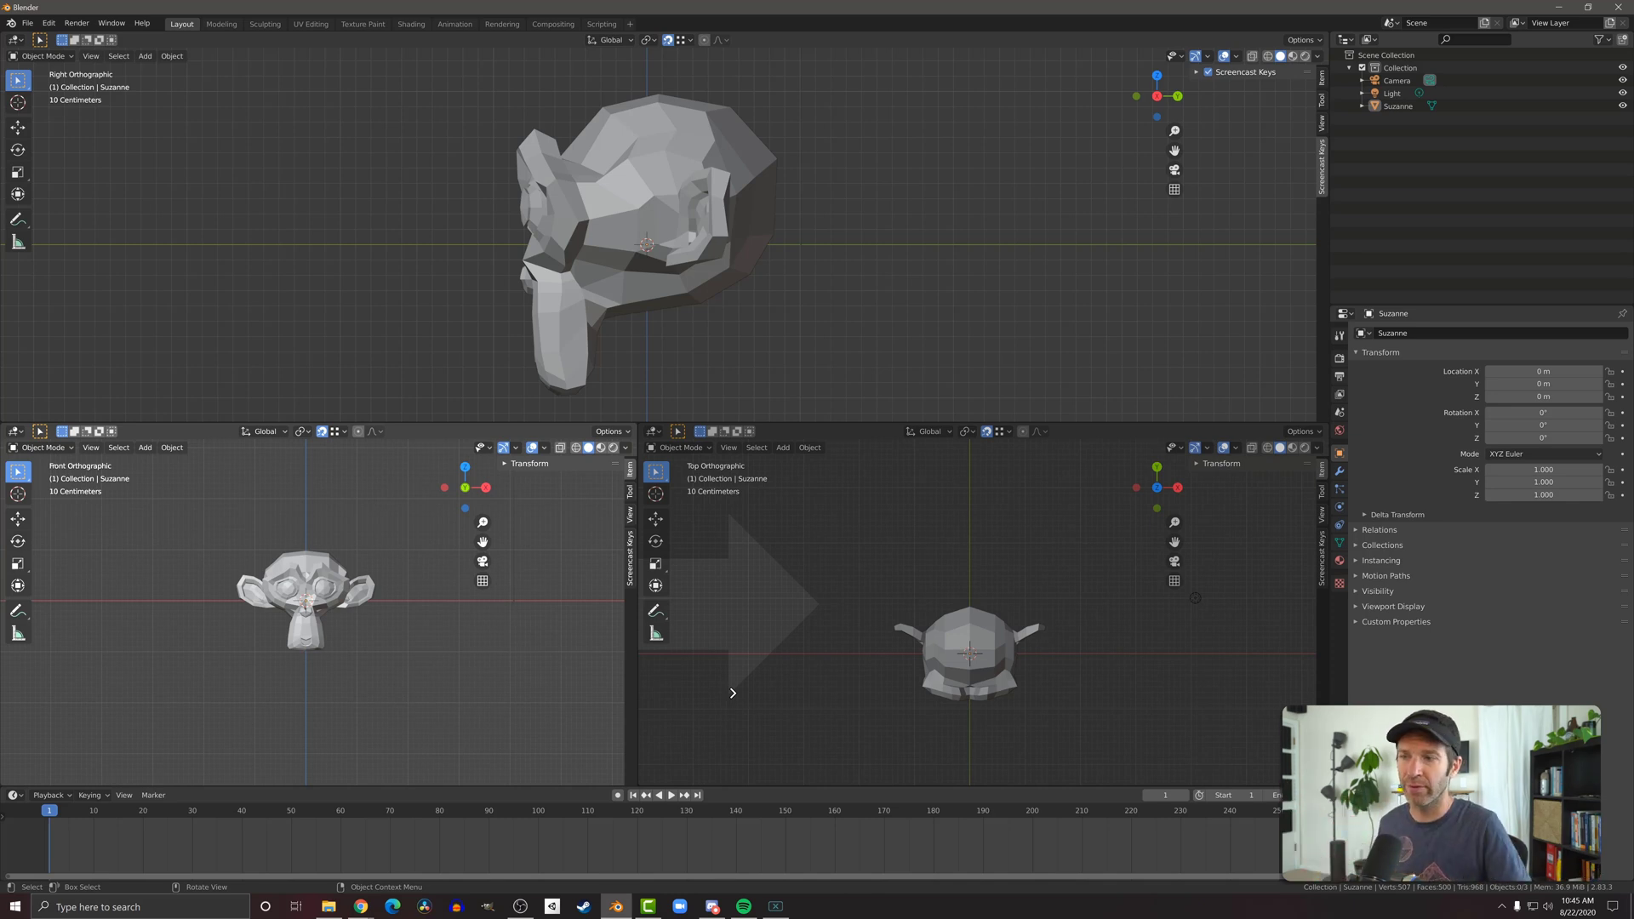
{"action": "left_click", "coordinate": [734, 696]}
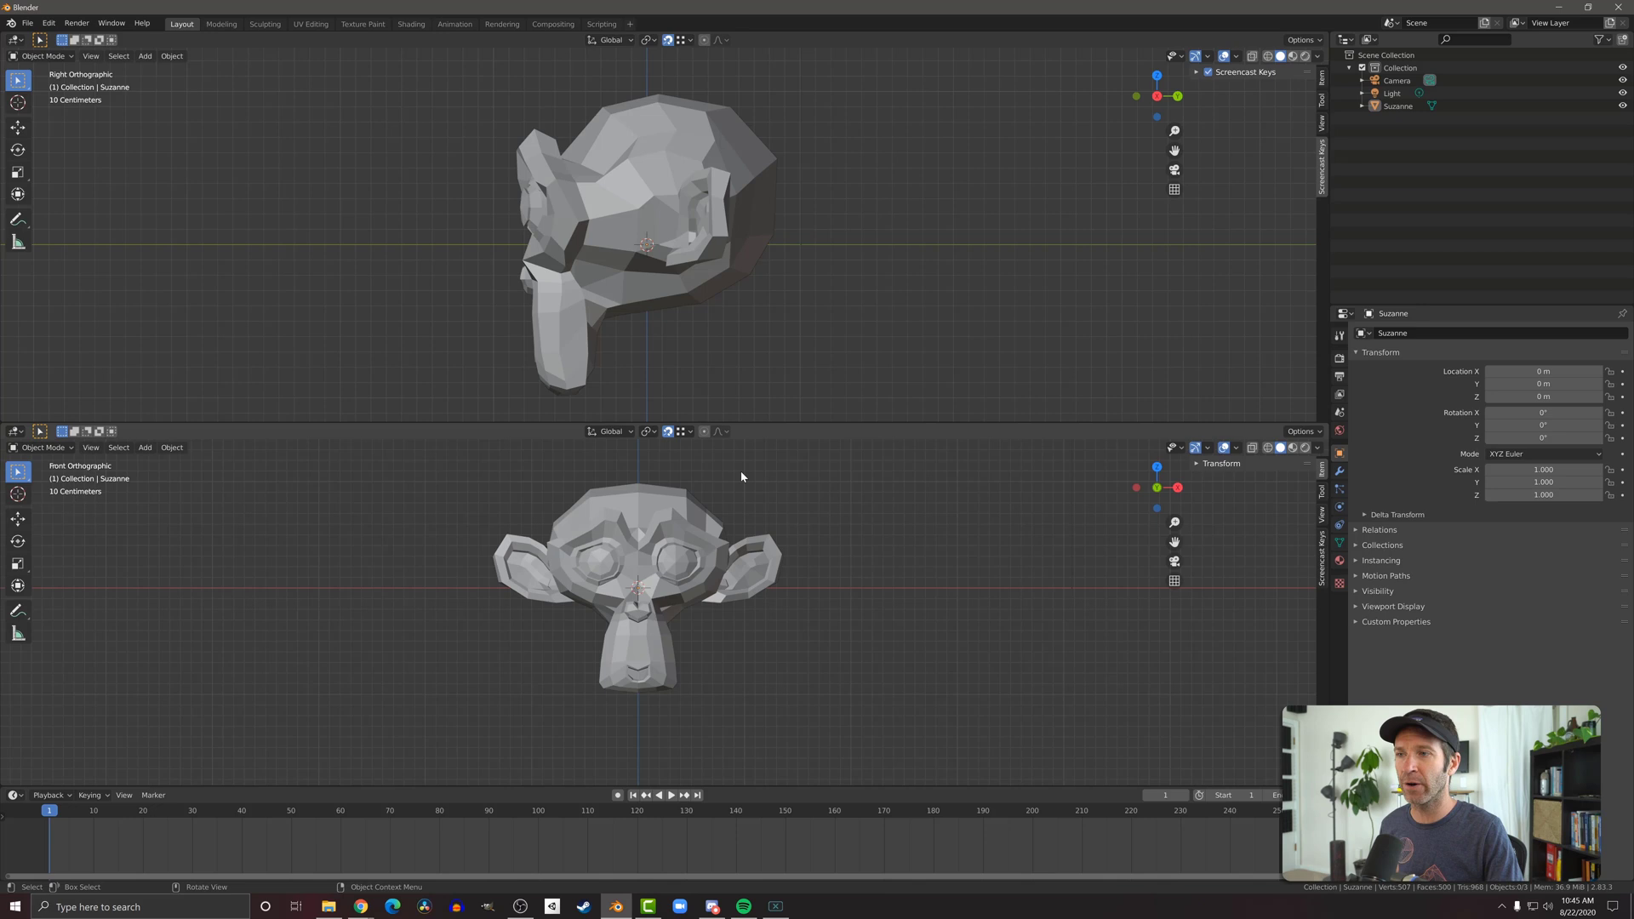
{"action": "right_click", "coordinate": [745, 422]}
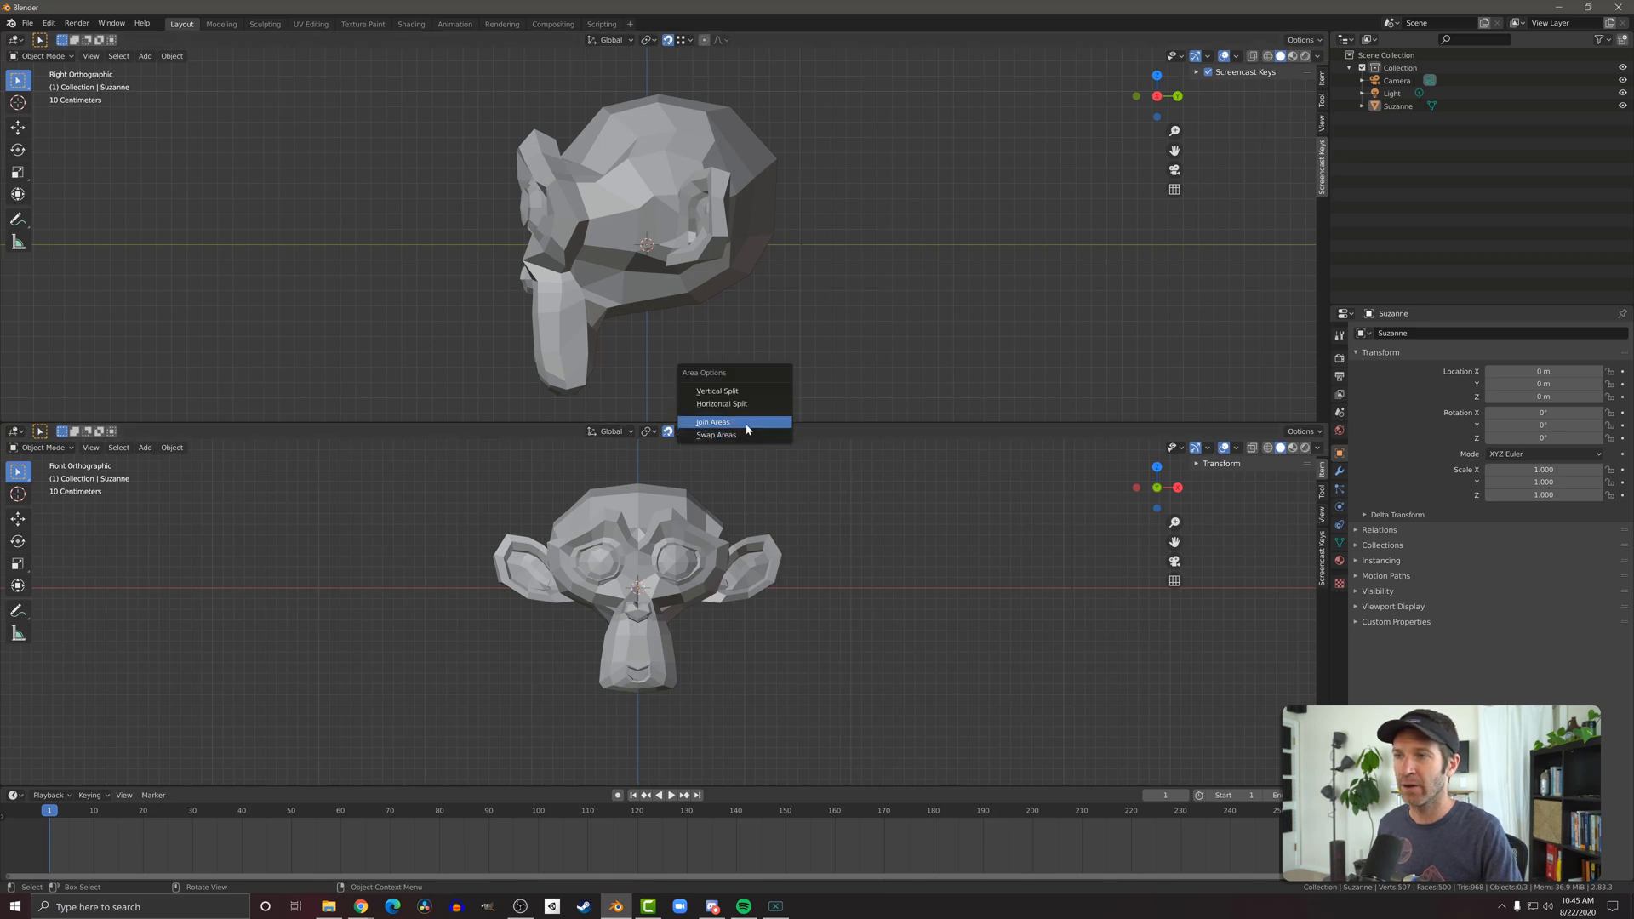
{"action": "left_click", "coordinate": [732, 422]}
{"action": "left_click", "coordinate": [757, 324]}
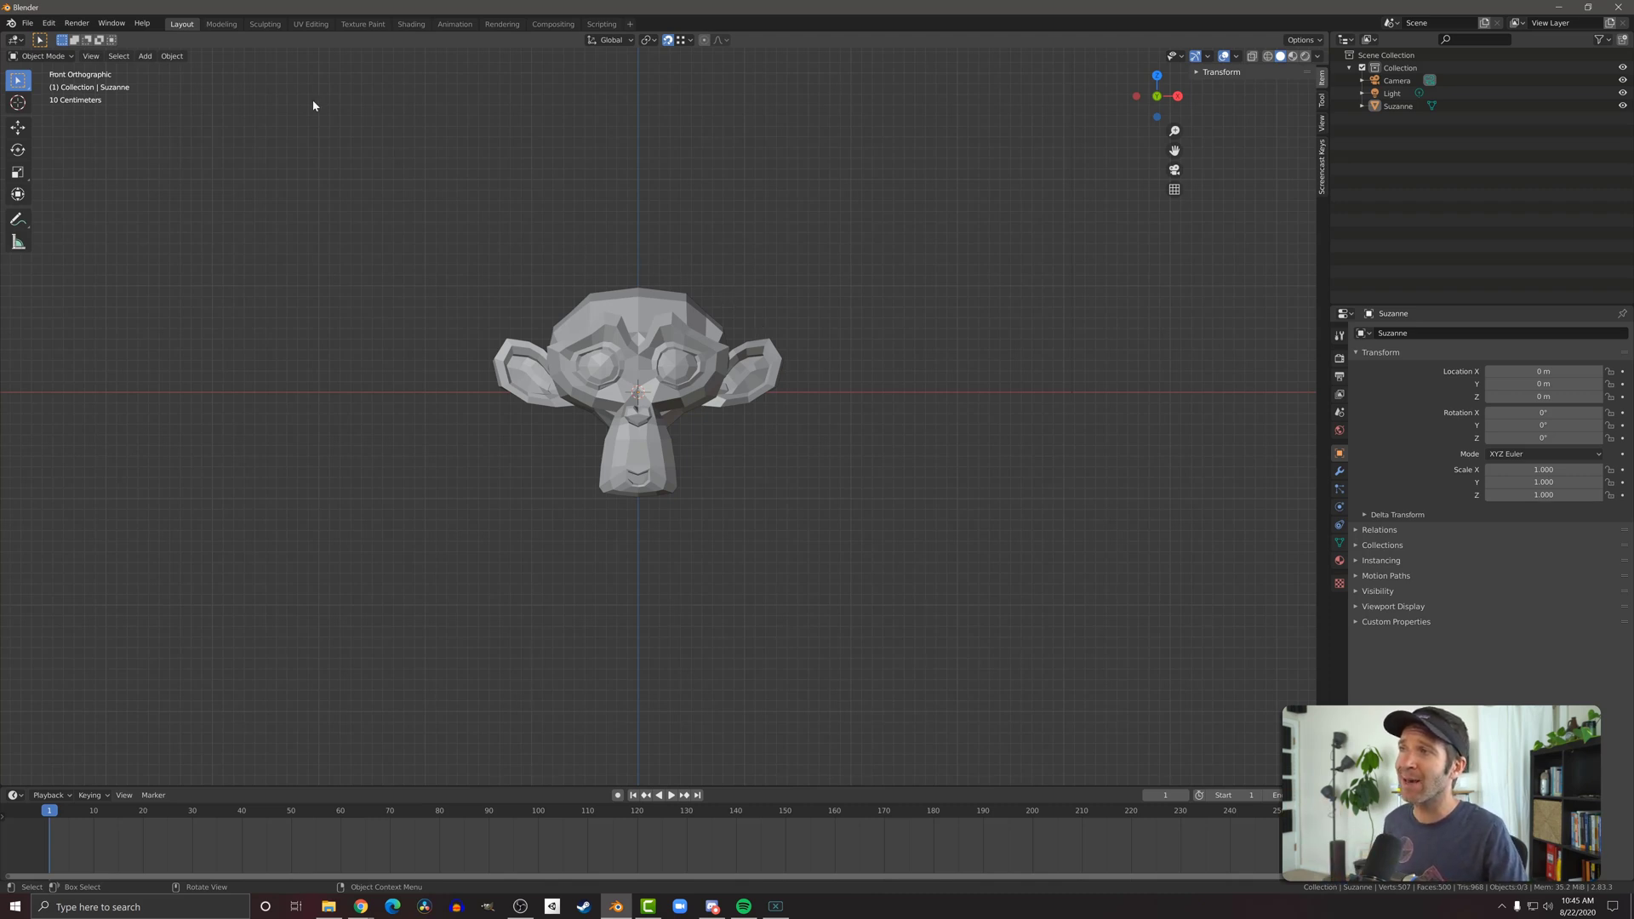
{"action": "left_click", "coordinate": [216, 27]}
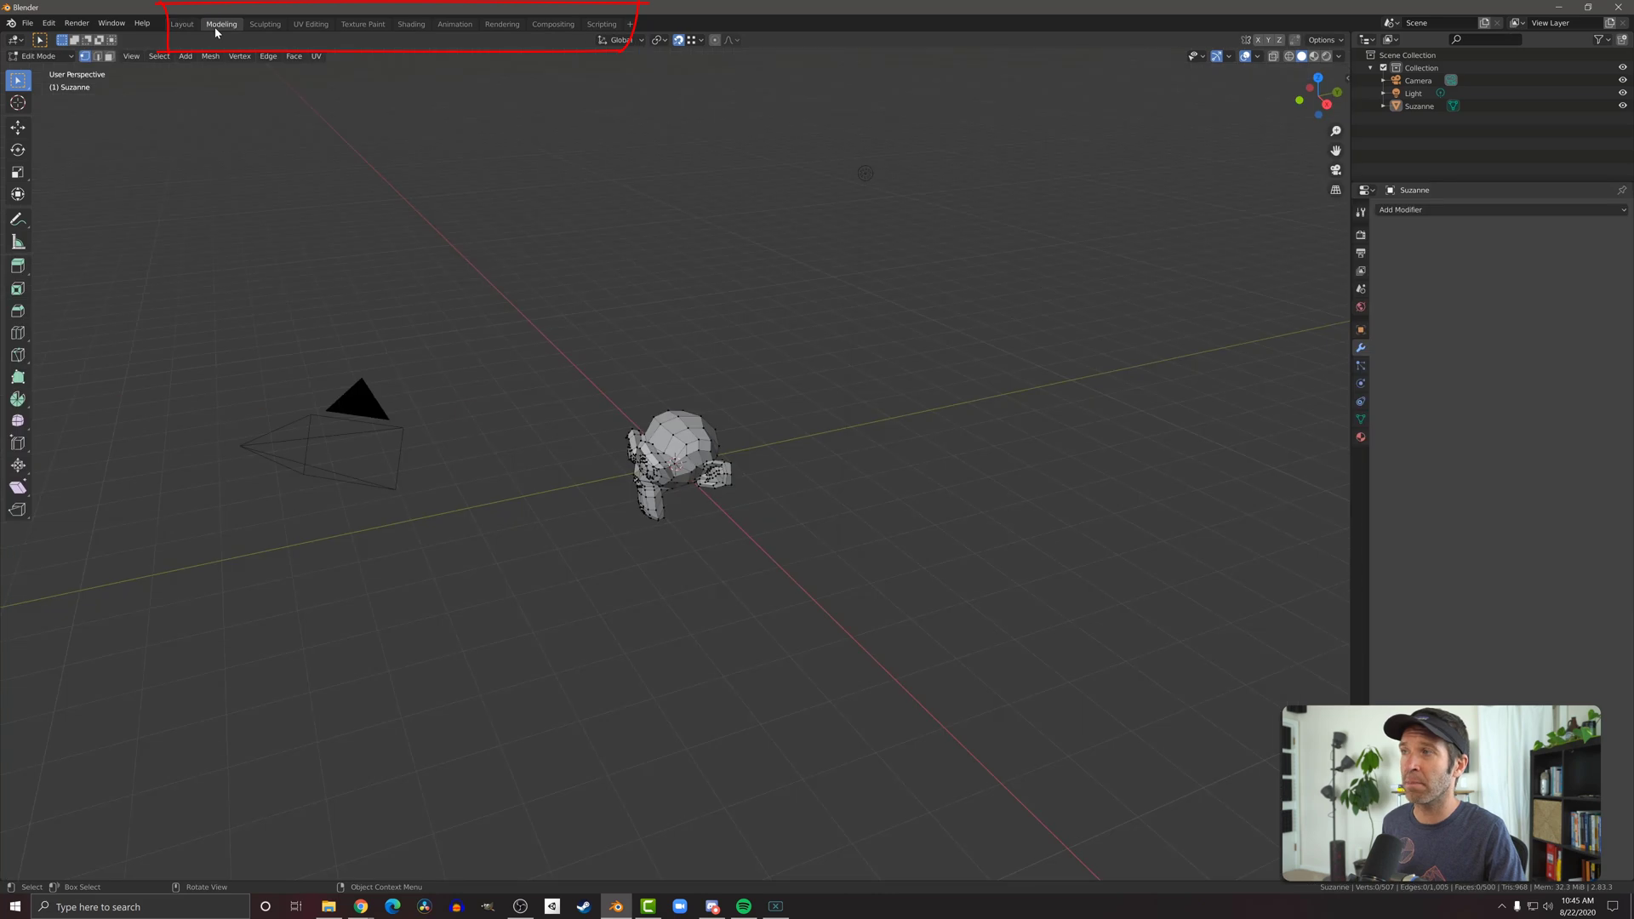
{"action": "left_click", "coordinate": [263, 25]}
{"action": "left_click", "coordinate": [310, 25]}
{"action": "left_click", "coordinate": [364, 25]}
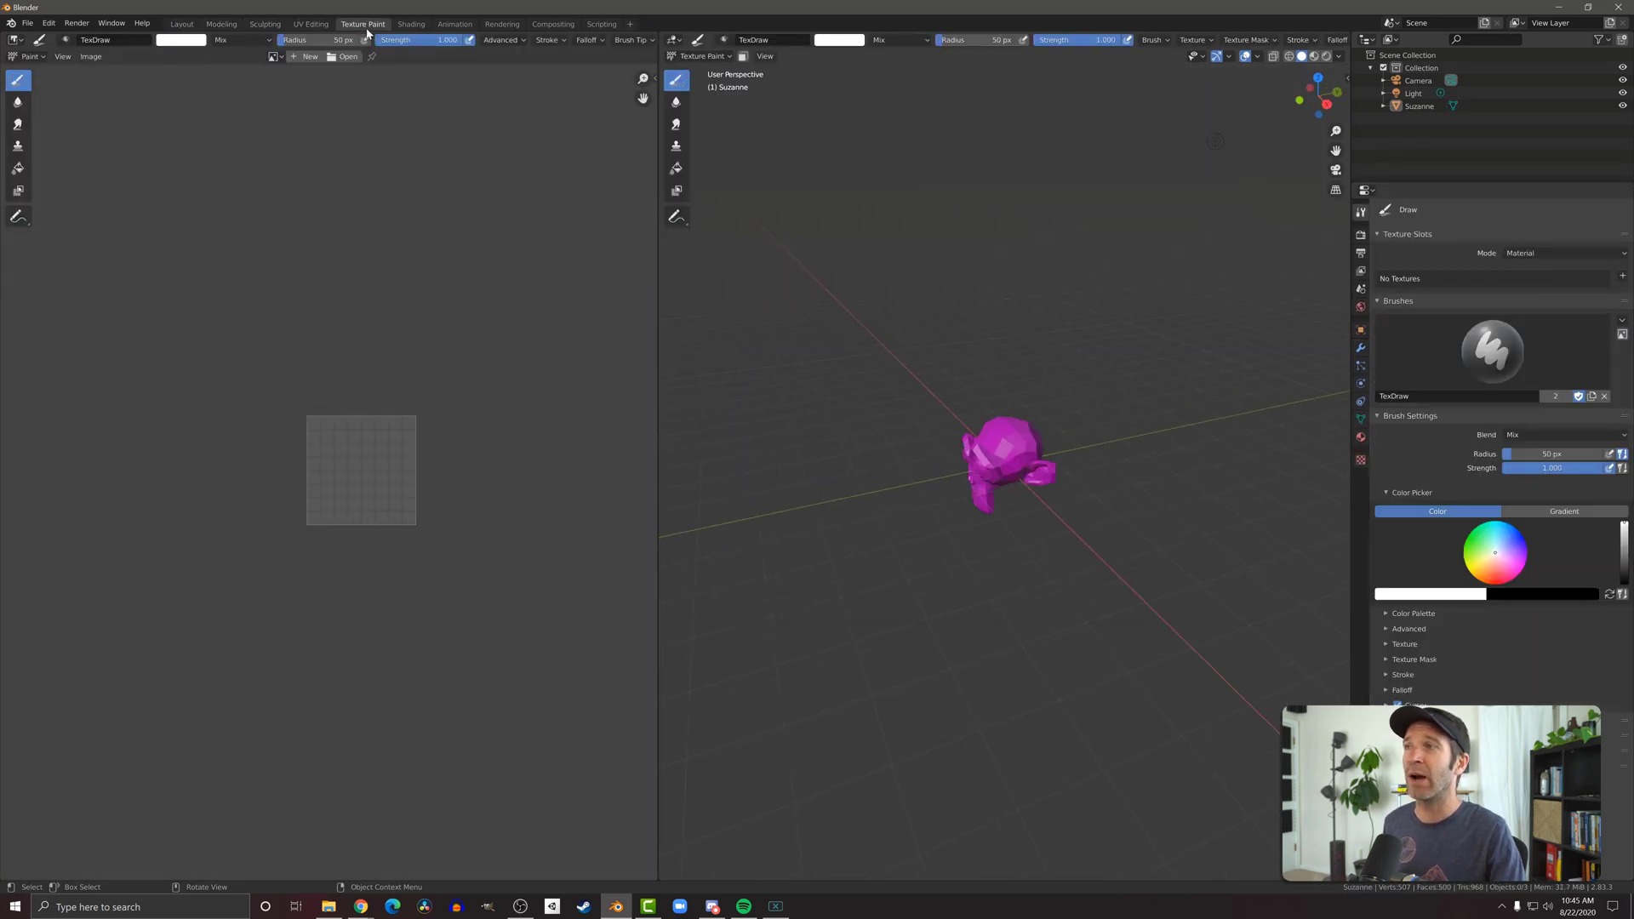
{"action": "left_click", "coordinate": [413, 25]}
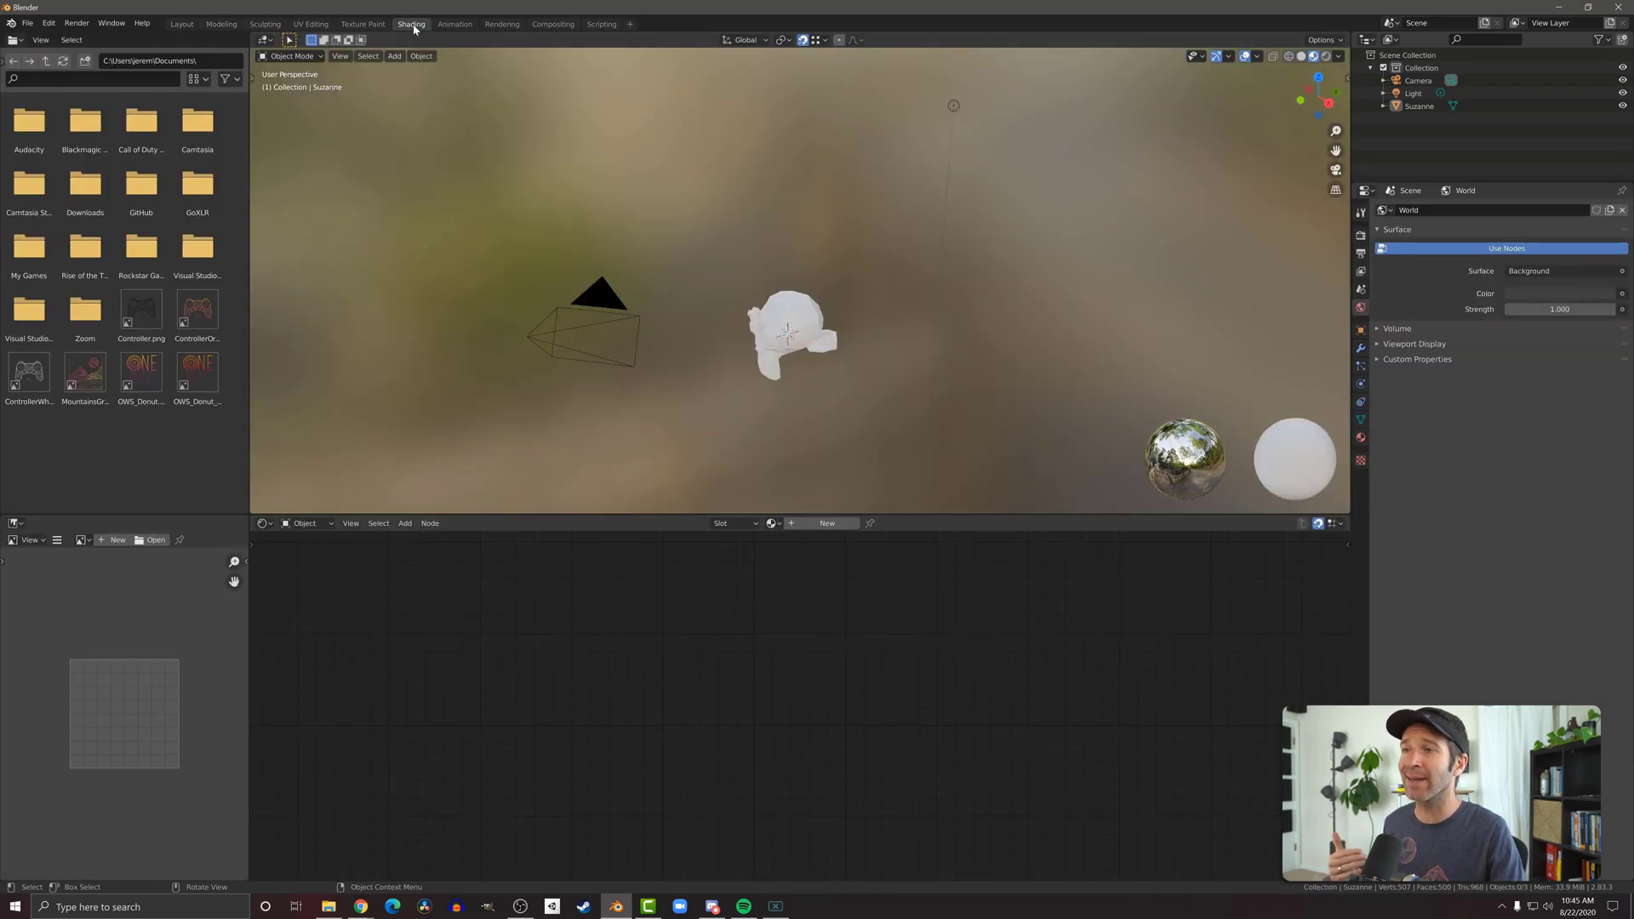
{"action": "left_click", "coordinate": [461, 25]}
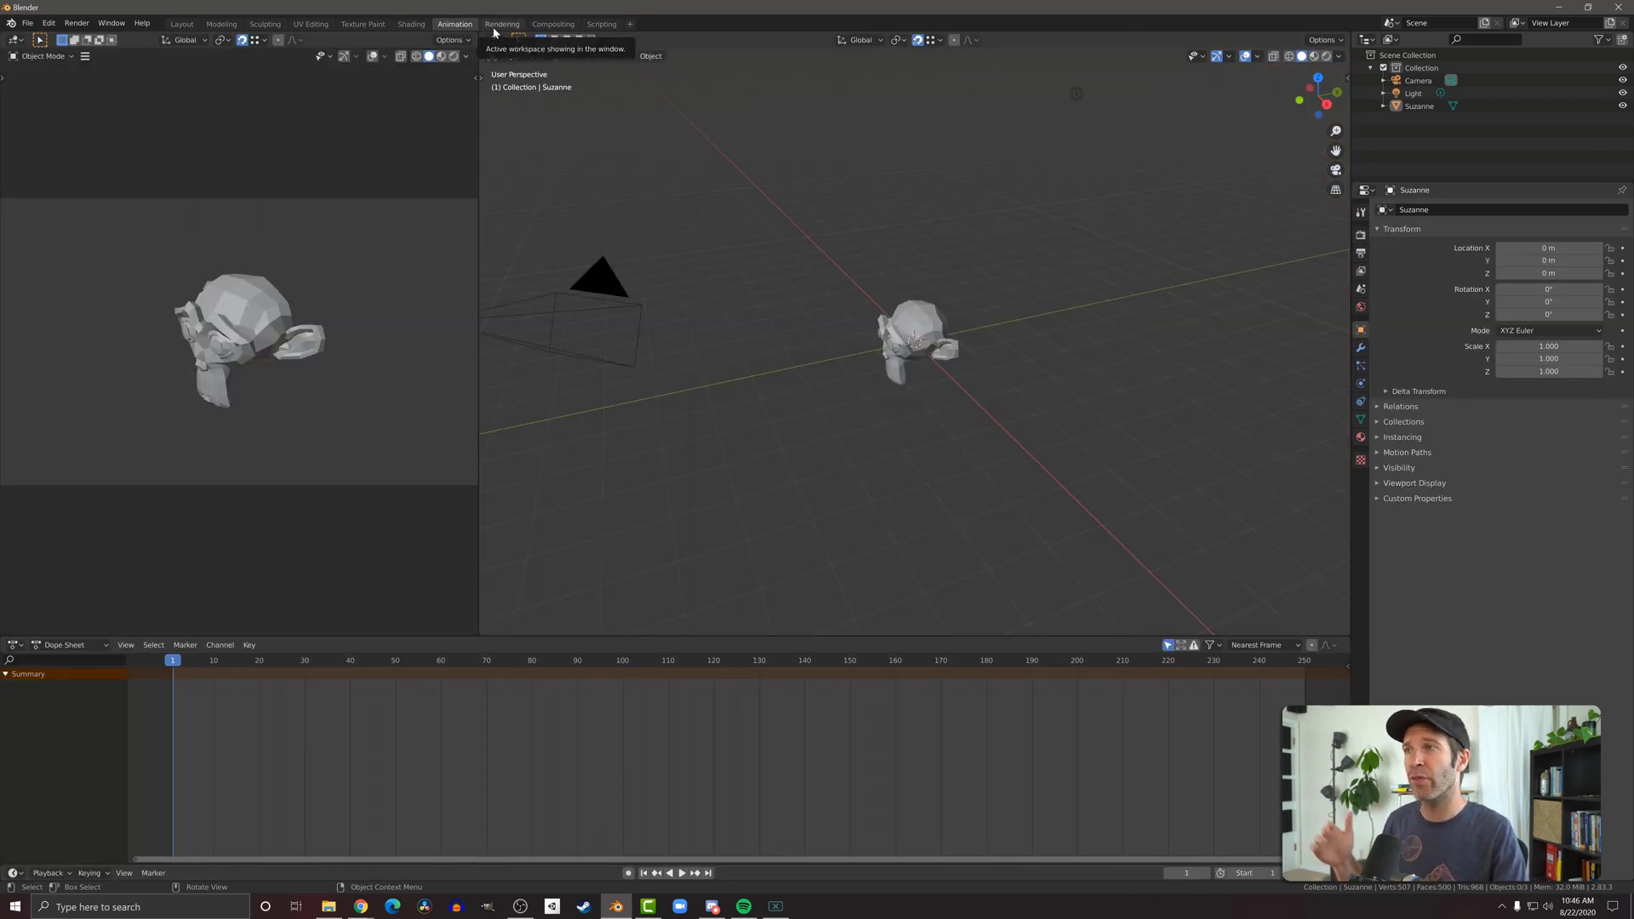
{"action": "left_click", "coordinate": [502, 24]}
{"action": "left_click", "coordinate": [554, 24]}
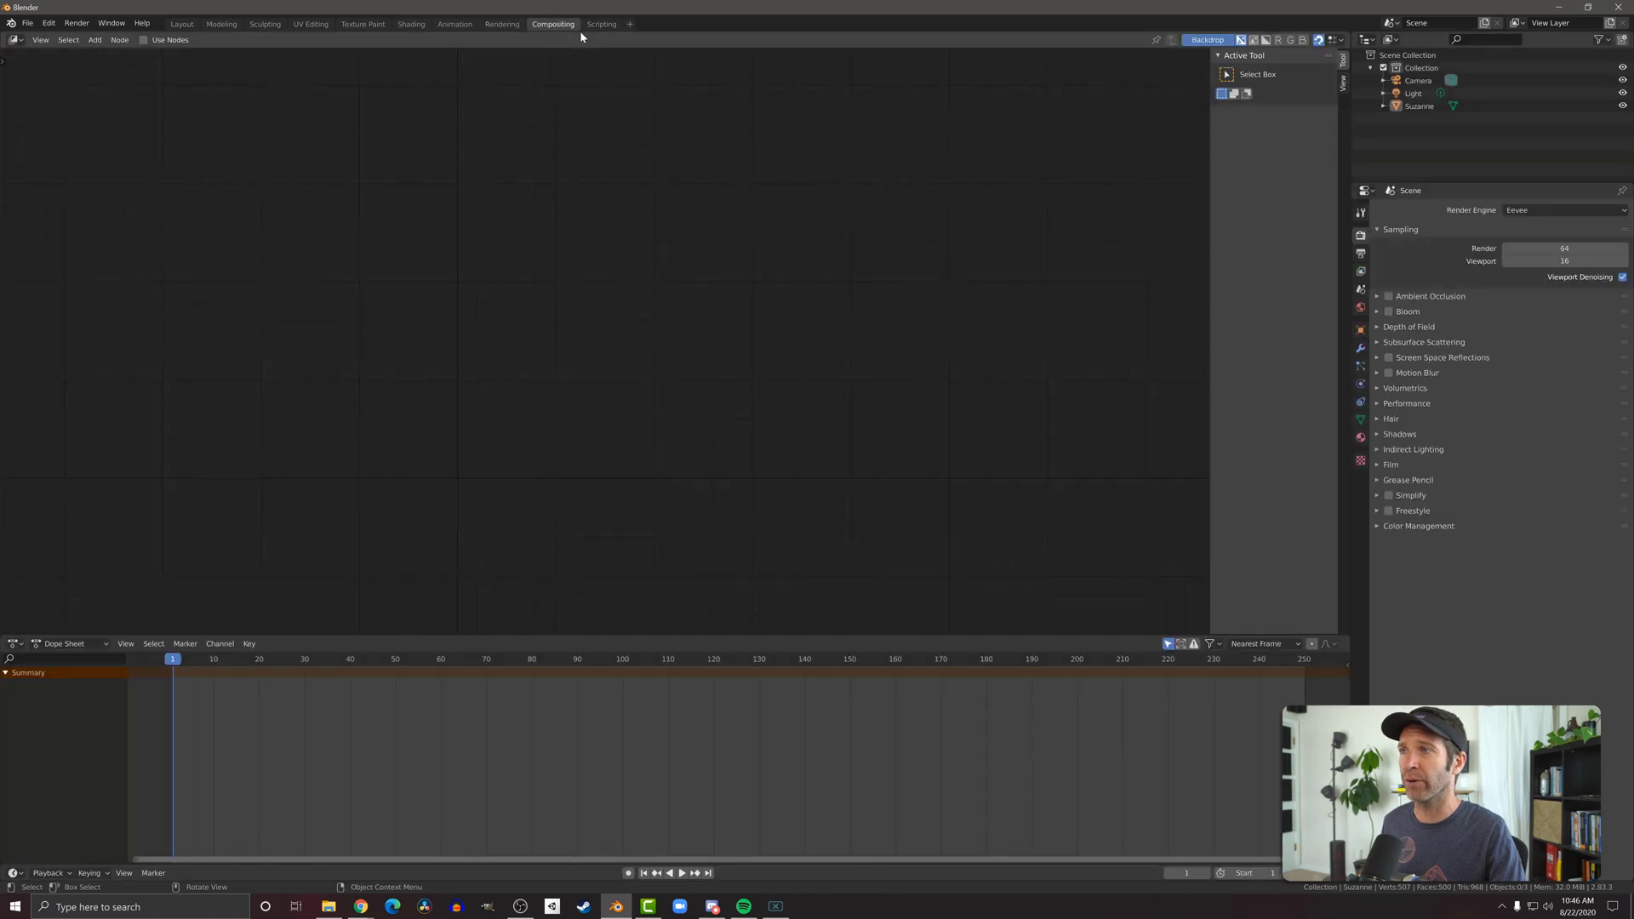
{"action": "left_click", "coordinate": [181, 24]}
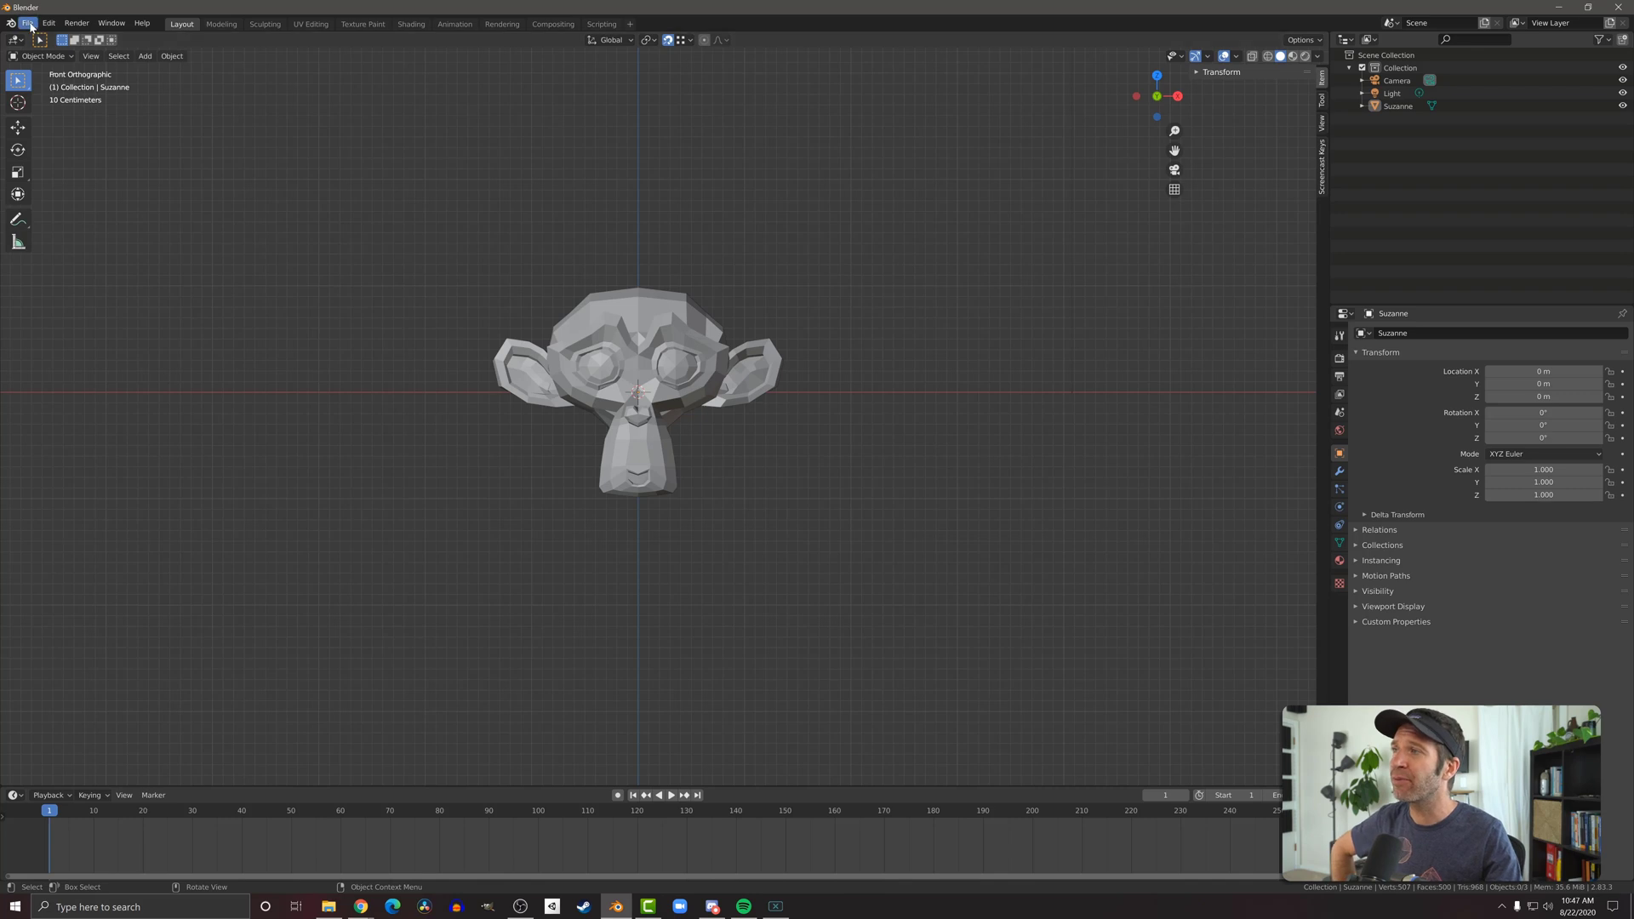
{"action": "left_click", "coordinate": [27, 23]}
{"action": "mouse_move", "coordinate": [105, 260]}
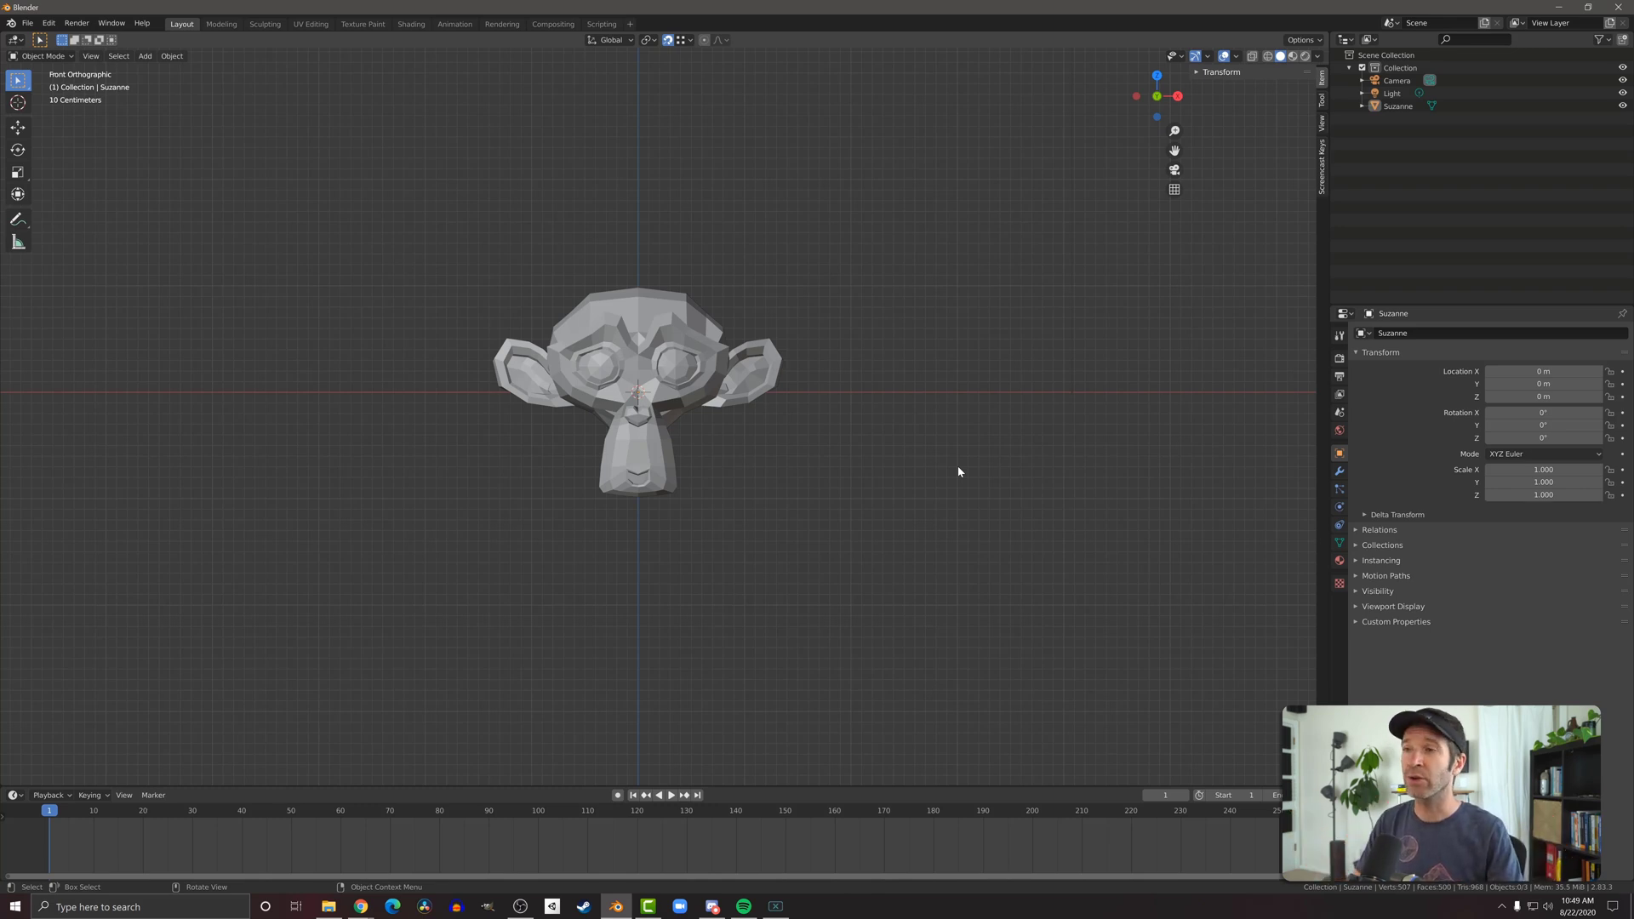
{"action": "key", "text": "ctrl+space"}
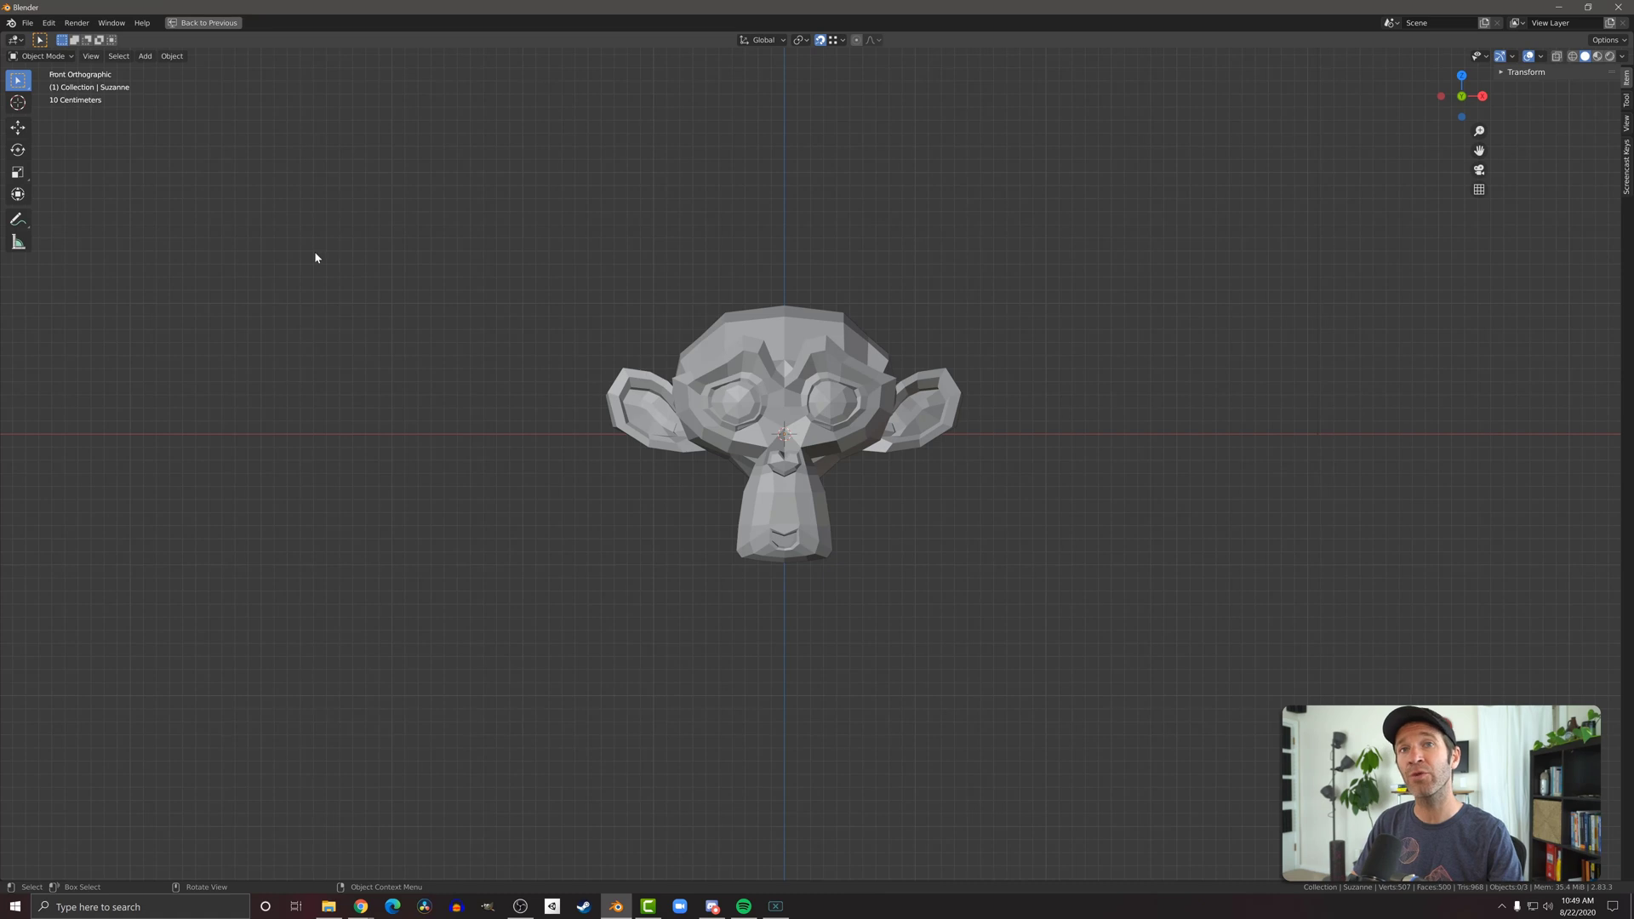
{"action": "key", "text": "ctrl+space"}
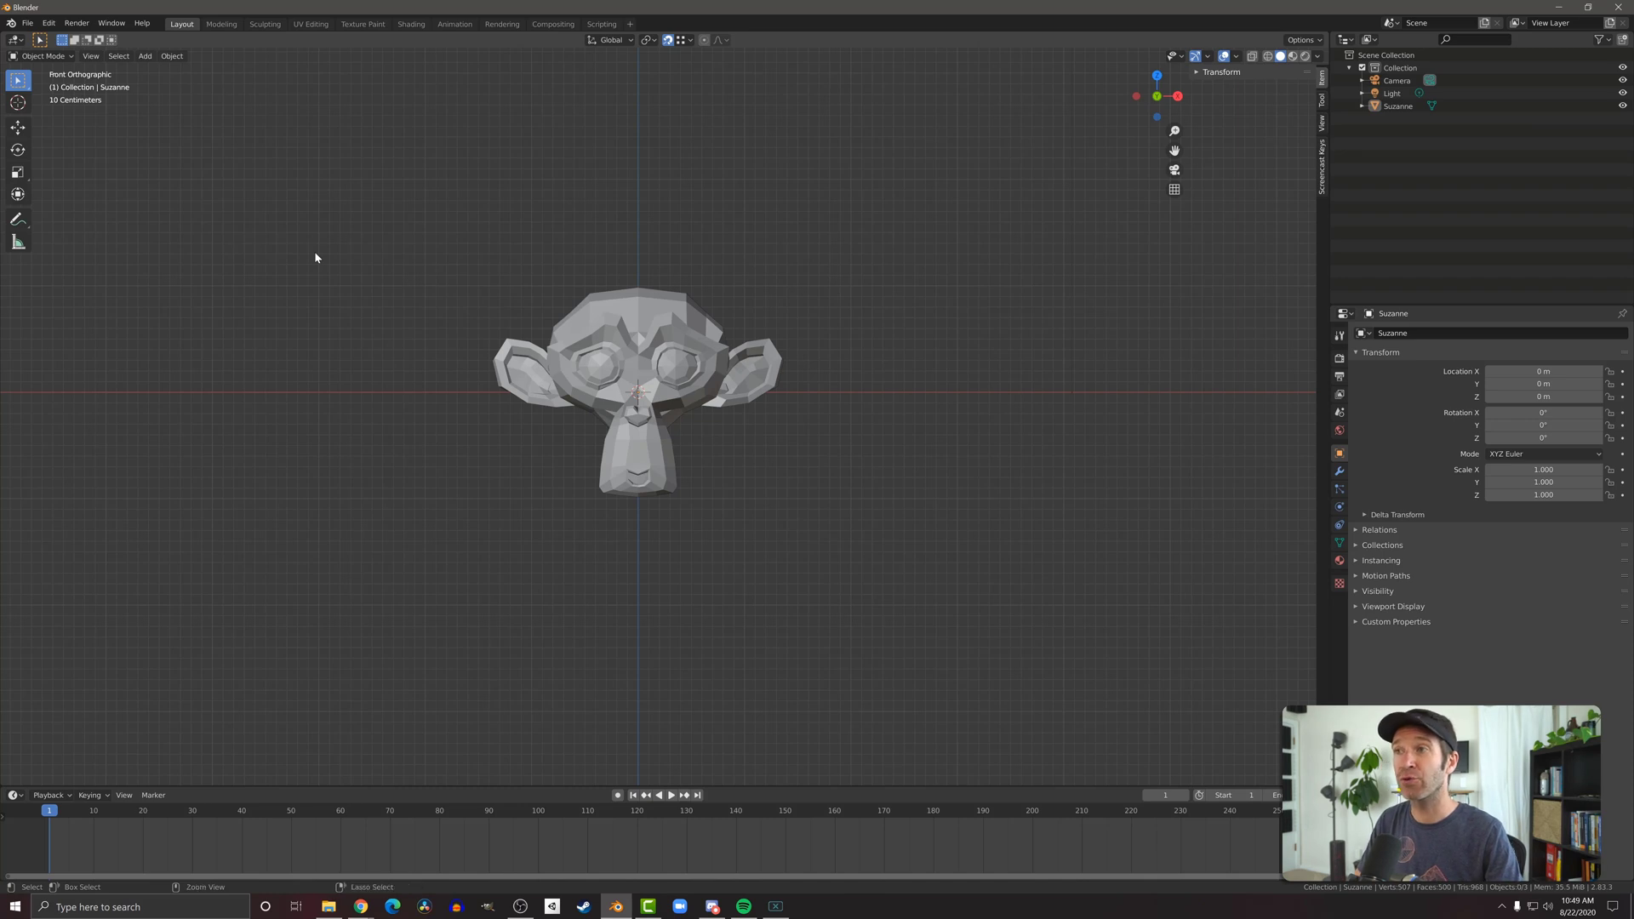
{"action": "key", "text": "ctrl+alt+space"}
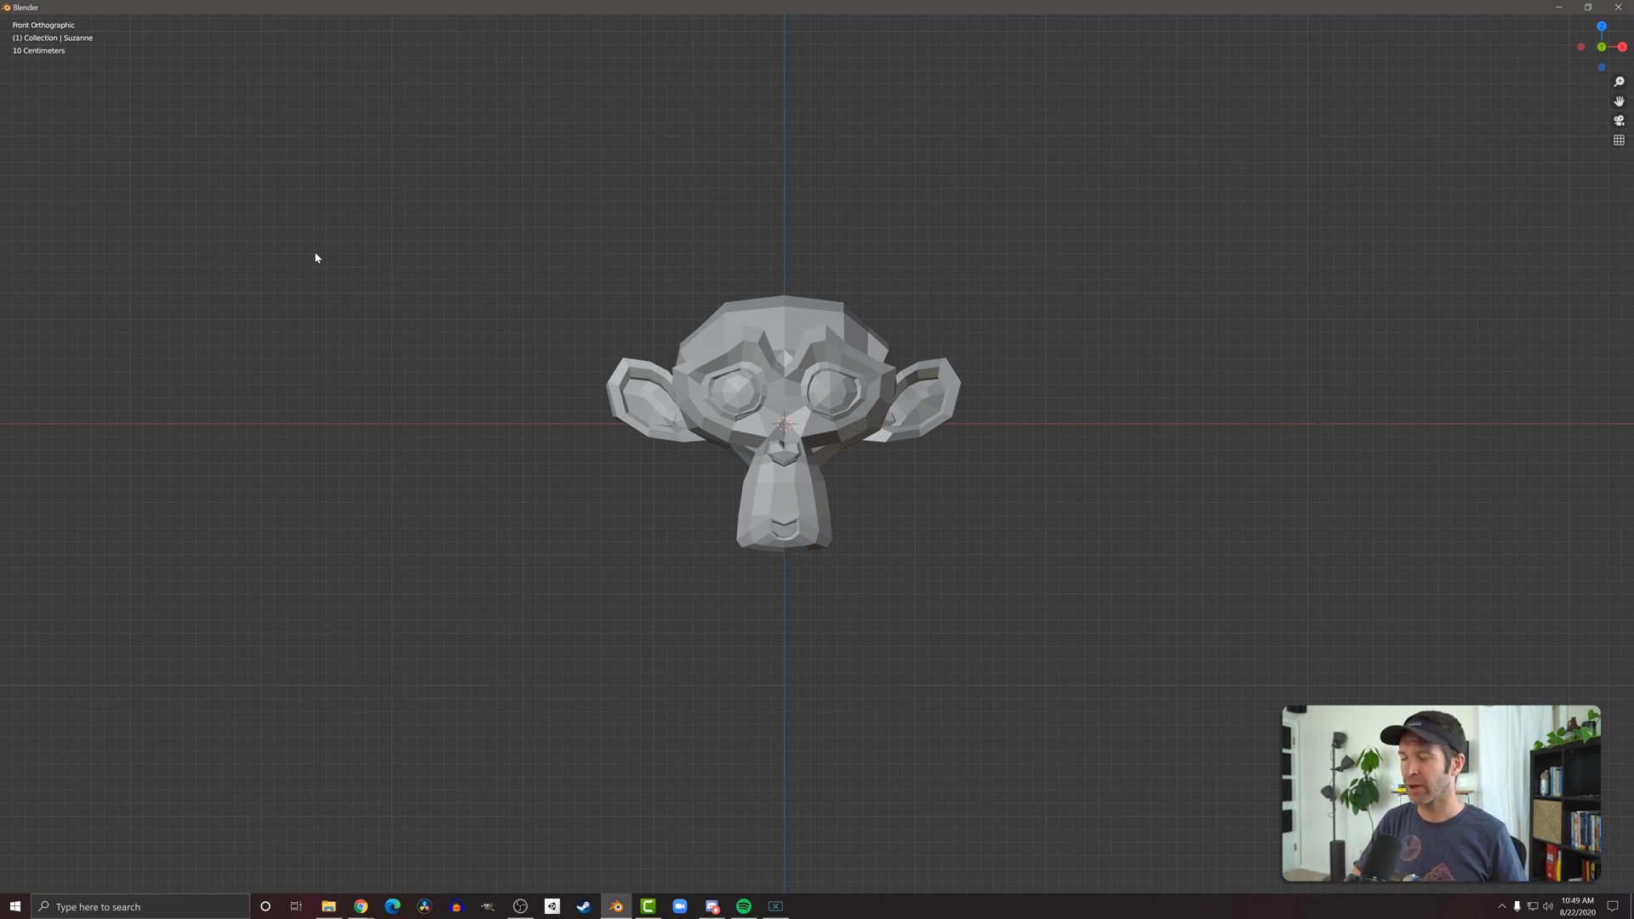
{"action": "key", "text": "ctrl+alt+space"}
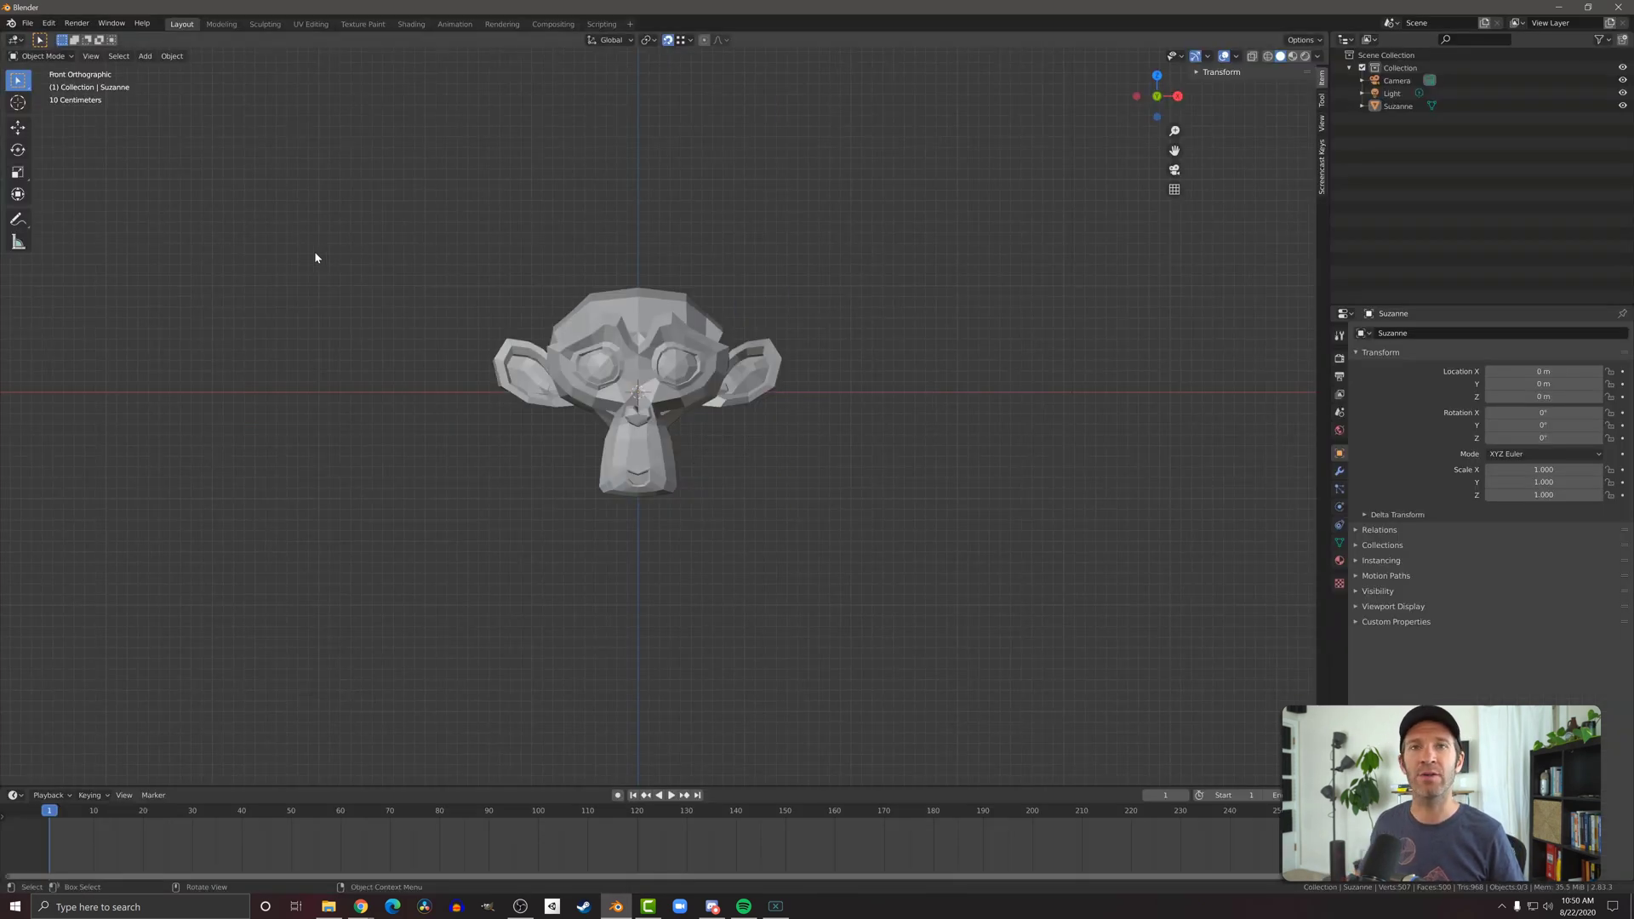